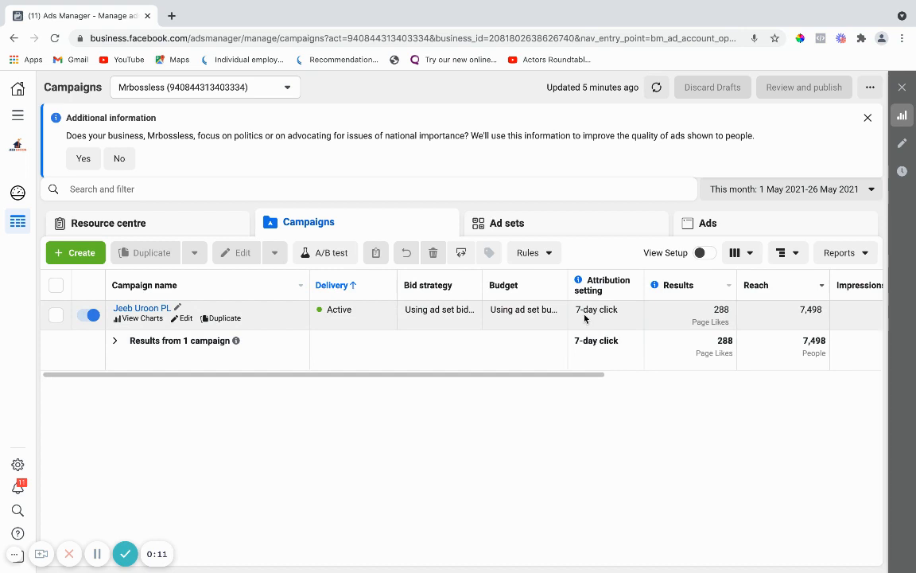
# - Review the Jeeb Uroon PL campaign's metric columns, from attribution setting and results to cost per result, amount spent and page likes
pyautogui.hscroll(5, 585, 318)
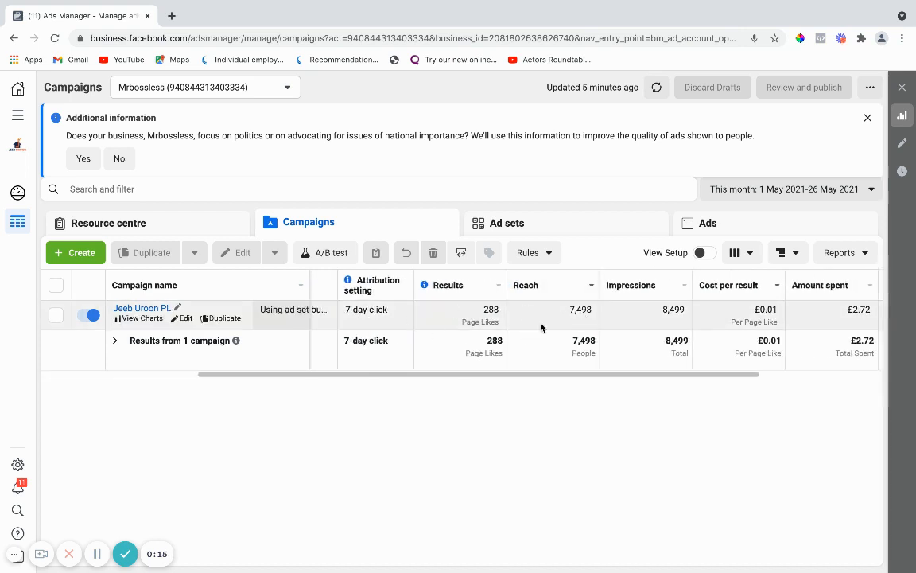
pyautogui.hscroll(1, 596, 332)
pyautogui.hscroll(5, 596, 332)
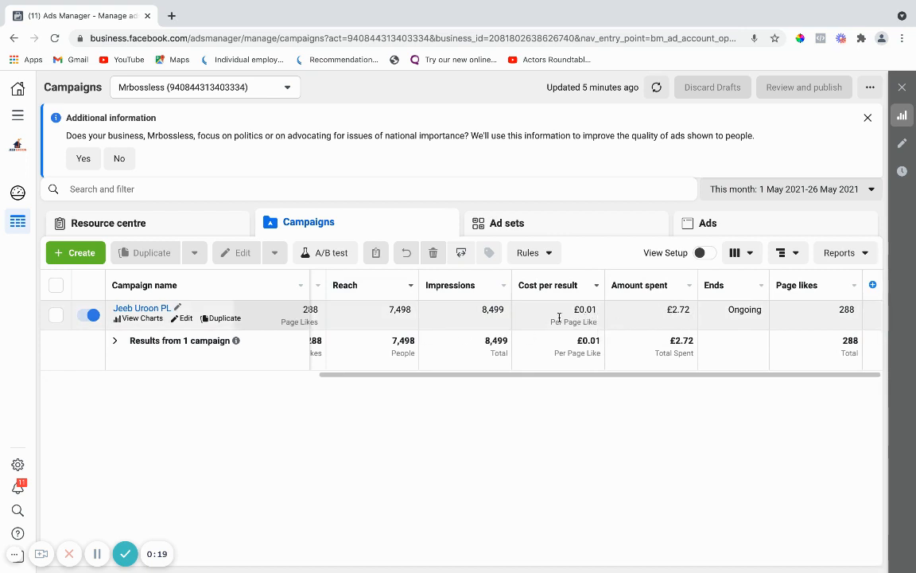
pyautogui.hscroll(-10, 513, 317)
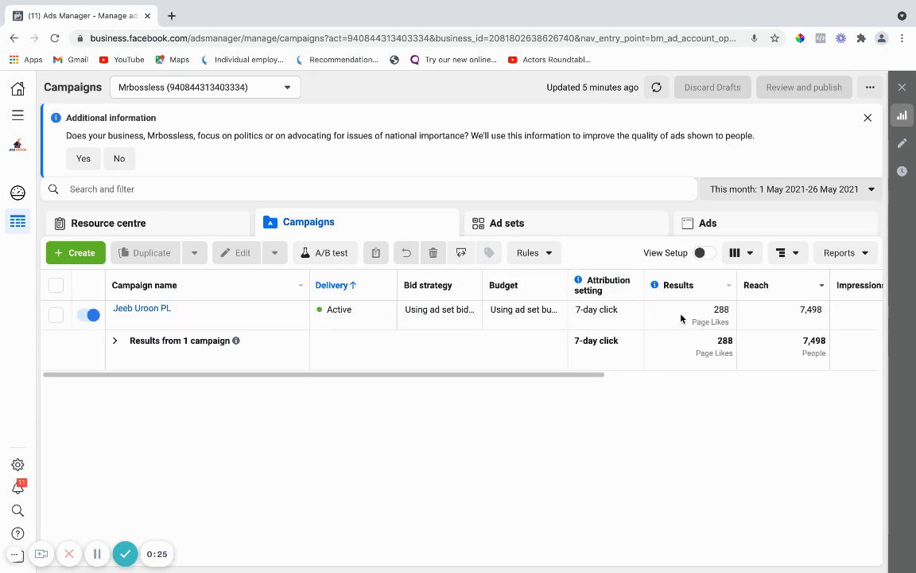
pyautogui.hscroll(6, 676, 316)
pyautogui.hscroll(5, 689, 319)
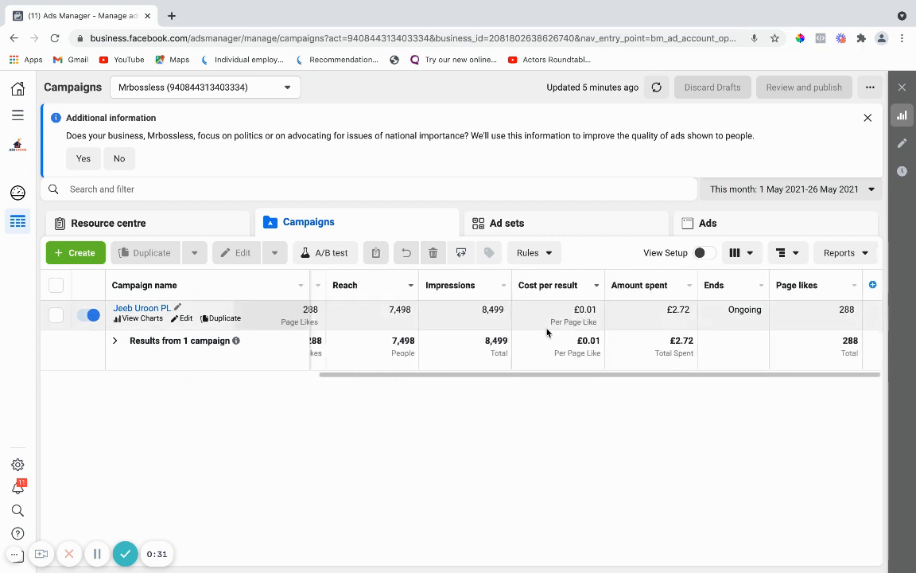
pyautogui.hscroll(-10, 546, 333)
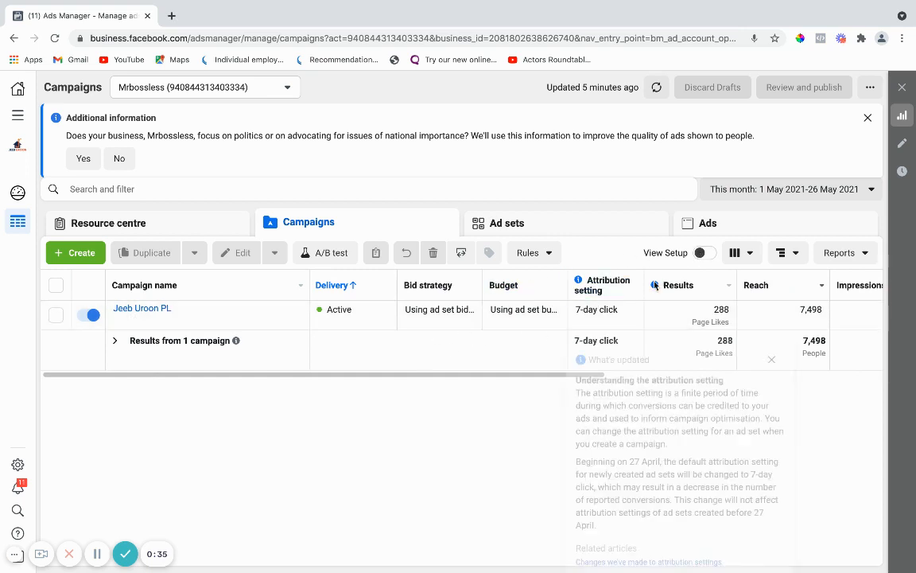
pyautogui.hscroll(5, 807, 334)
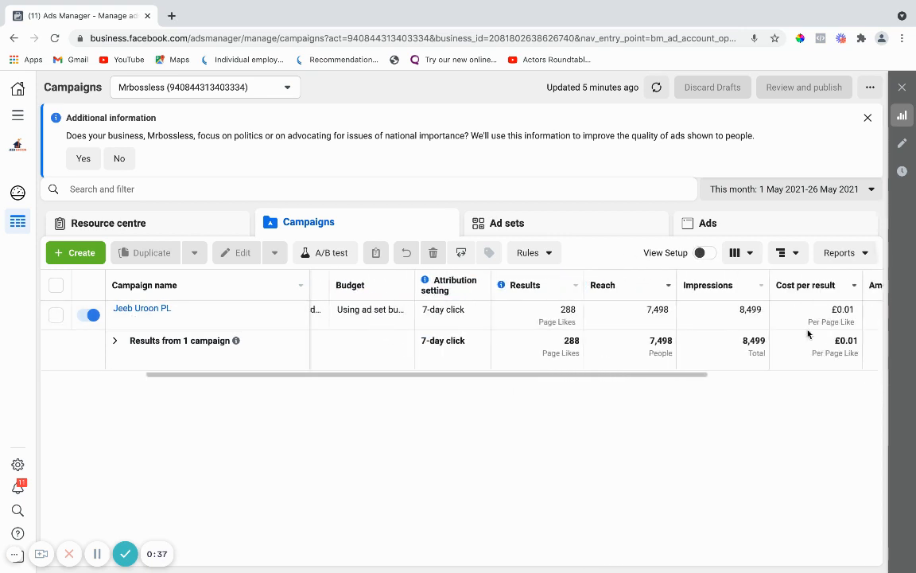
pyautogui.hscroll(2, 711, 310)
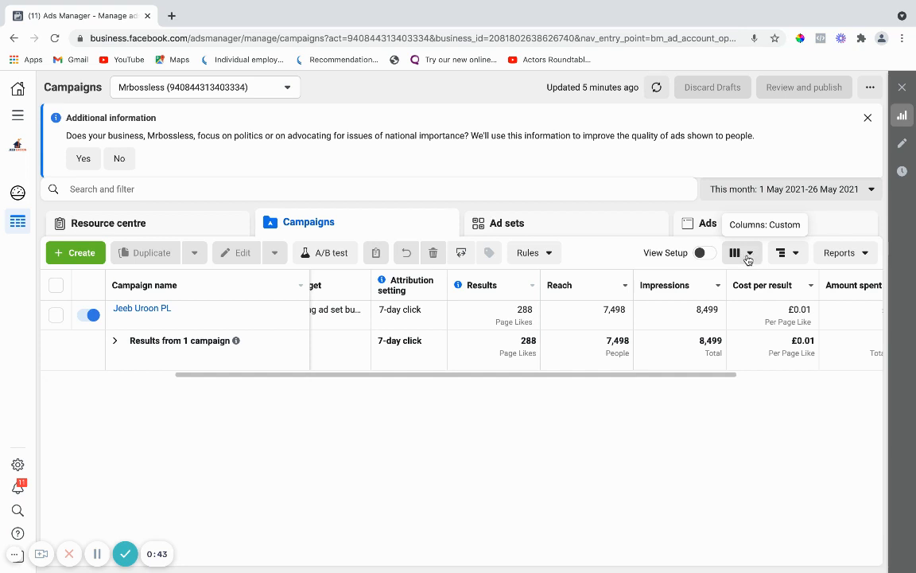
# - Open column customisation for the campaigns table and look through the selected columns and available performance metrics
pyautogui.click(751, 255)
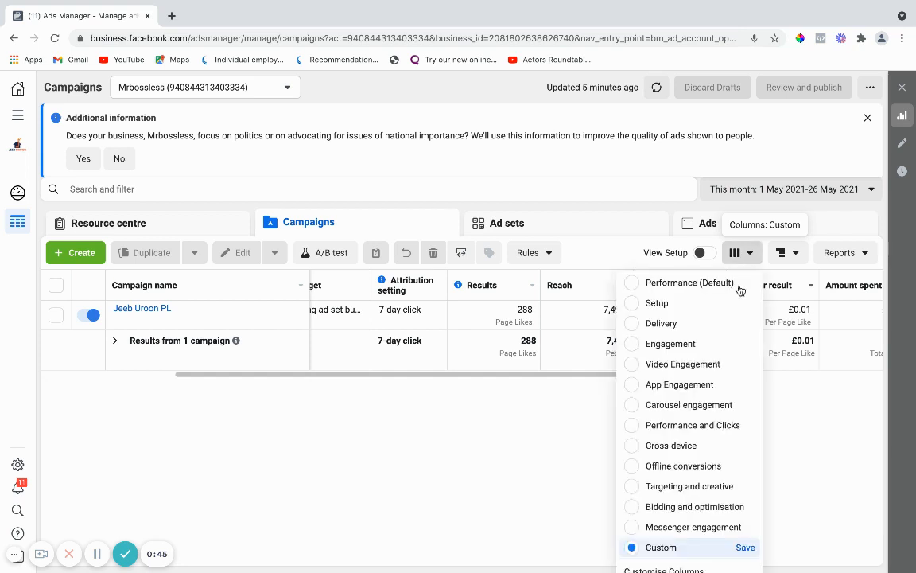
pyautogui.scroll(-1, 730, 381)
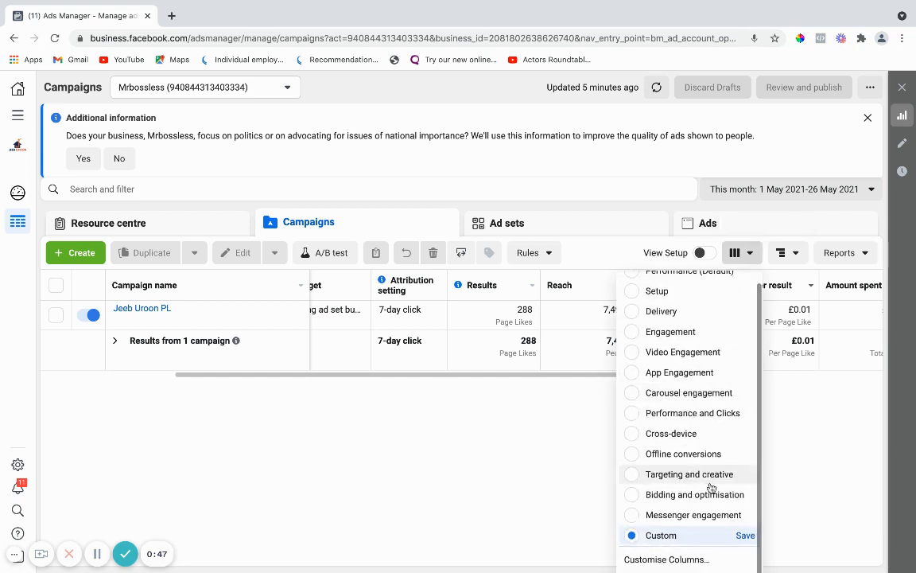
pyautogui.click(669, 559)
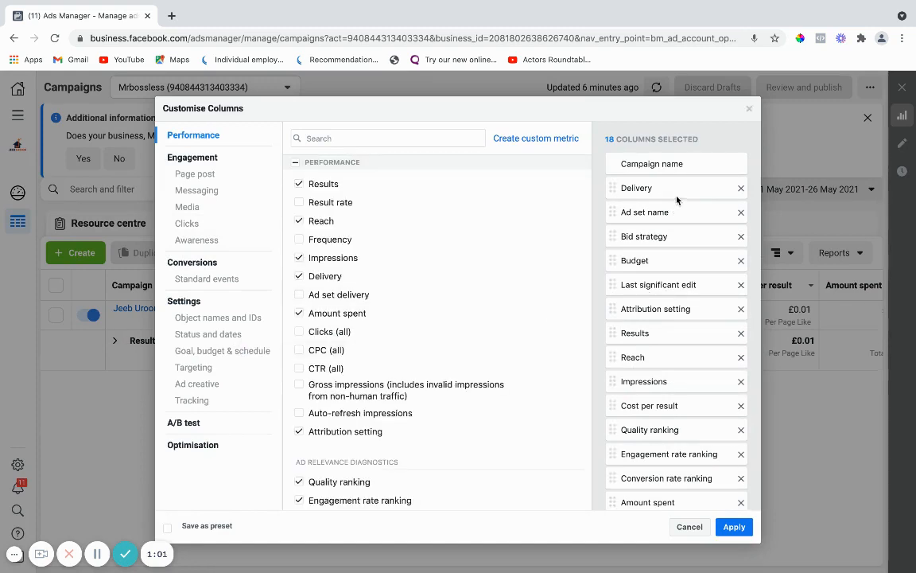
pyautogui.scroll(-2, 677, 408)
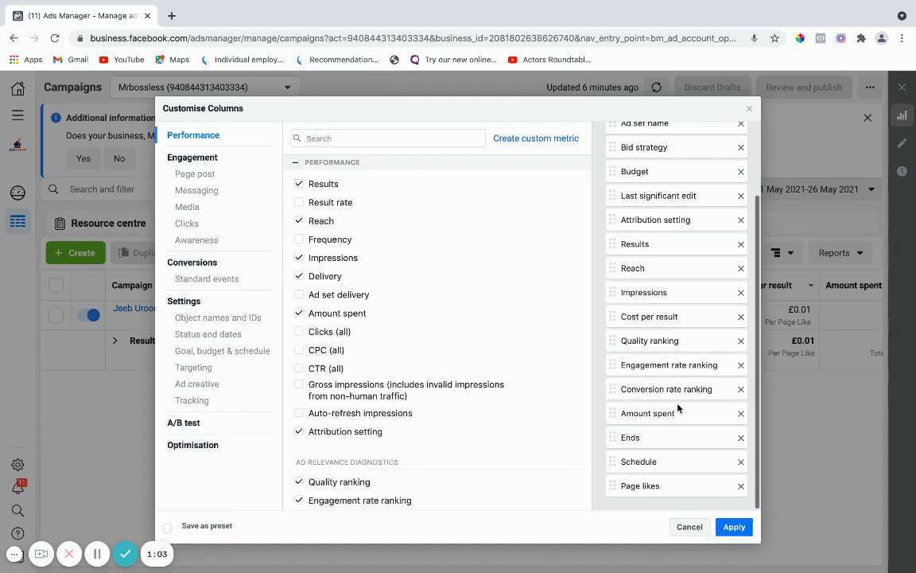
pyautogui.scroll(2, 678, 408)
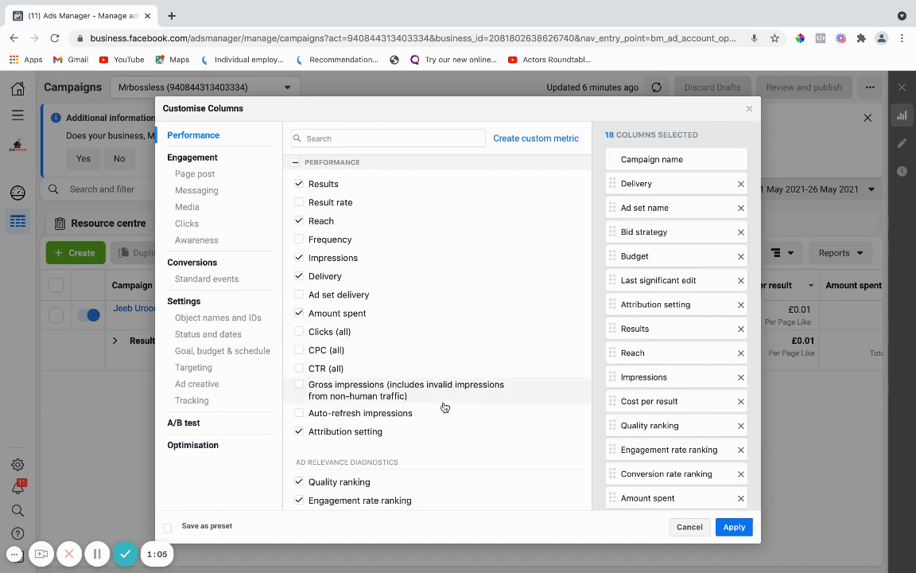
pyautogui.scroll(-2, 445, 407)
pyautogui.scroll(1, 676, 306)
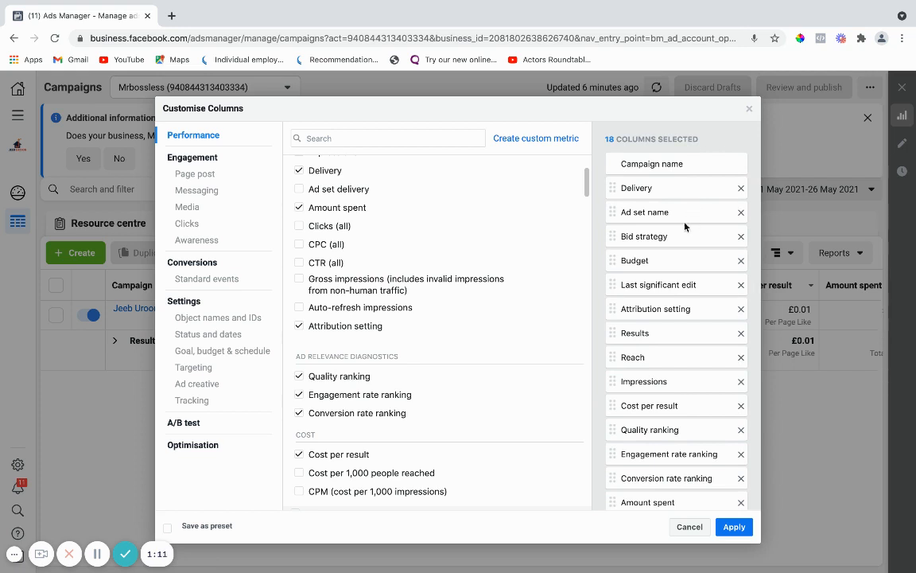
# - Remove Ad set name, Bid strategy, Last significant edit and Attribution setting from the selected columns
pyautogui.click(741, 213)
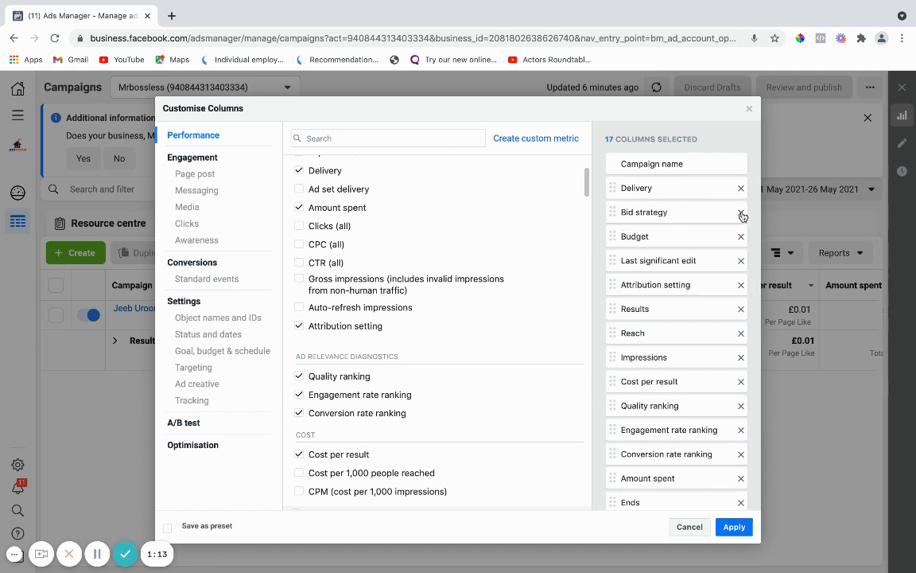
pyautogui.click(741, 213)
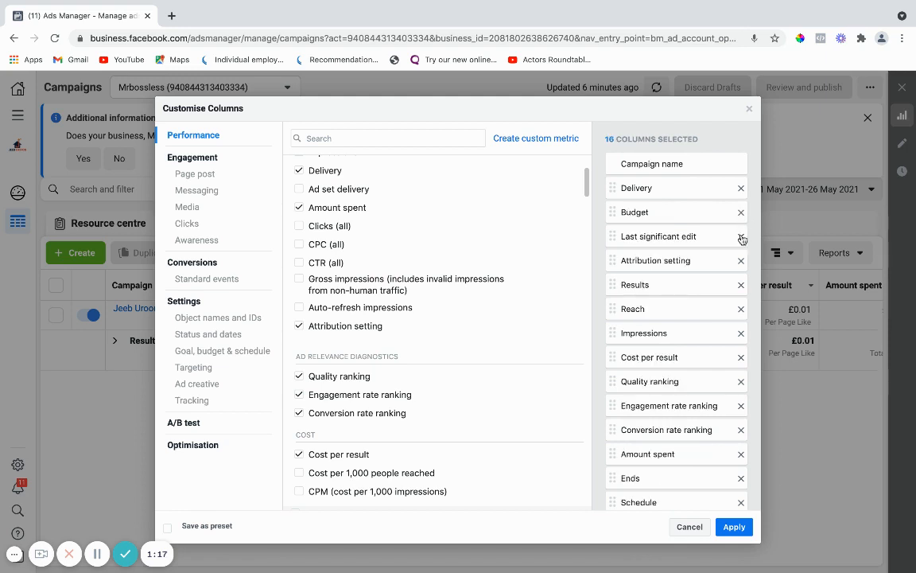
pyautogui.click(740, 236)
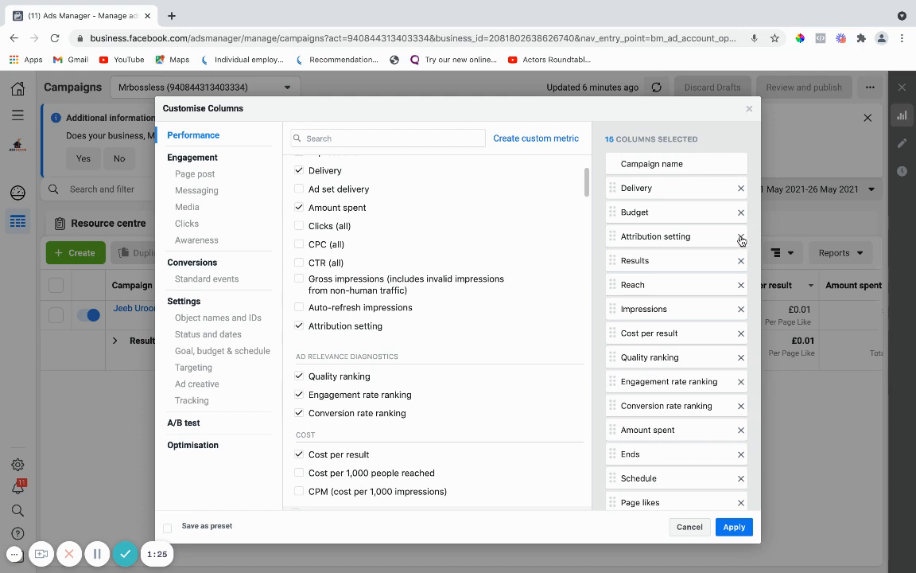
pyautogui.click(740, 237)
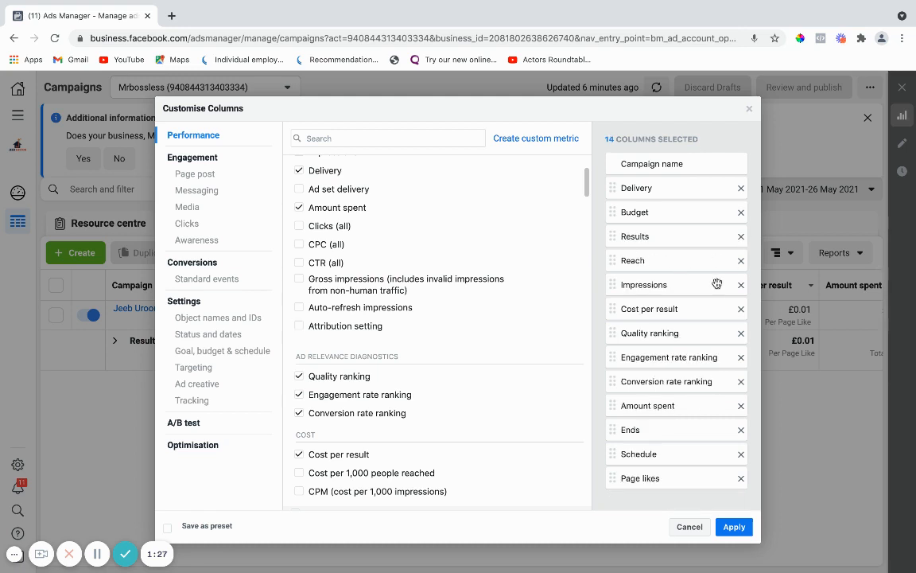
# - Remove the Quality ranking, Engagement rate ranking, Conversion rate ranking, Ends and Schedule columns from the selection
pyautogui.click(742, 334)
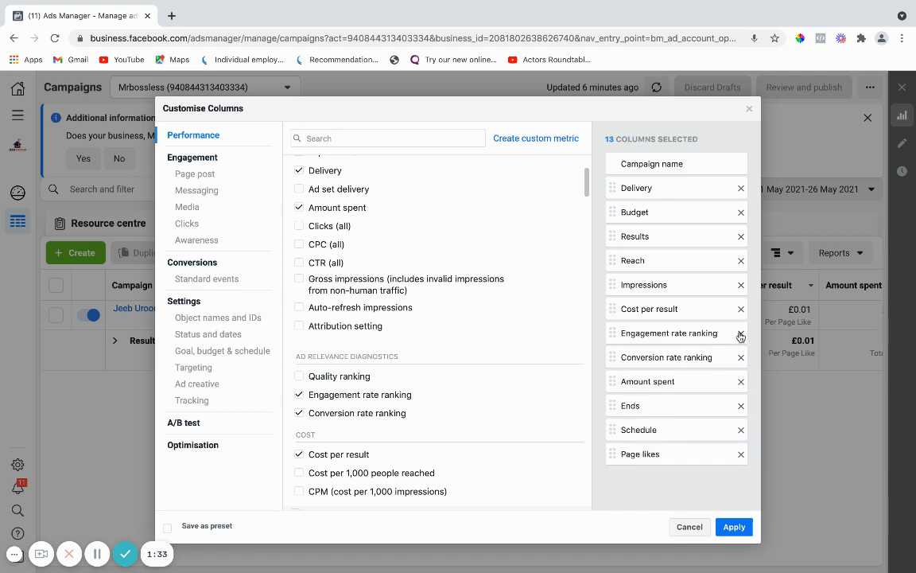
pyautogui.click(740, 334)
pyautogui.click(741, 334)
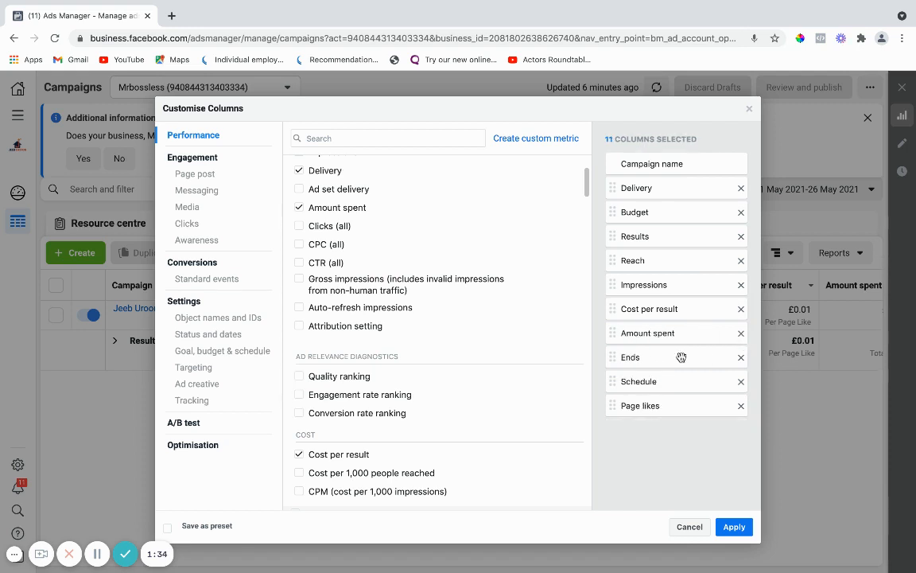
pyautogui.click(741, 358)
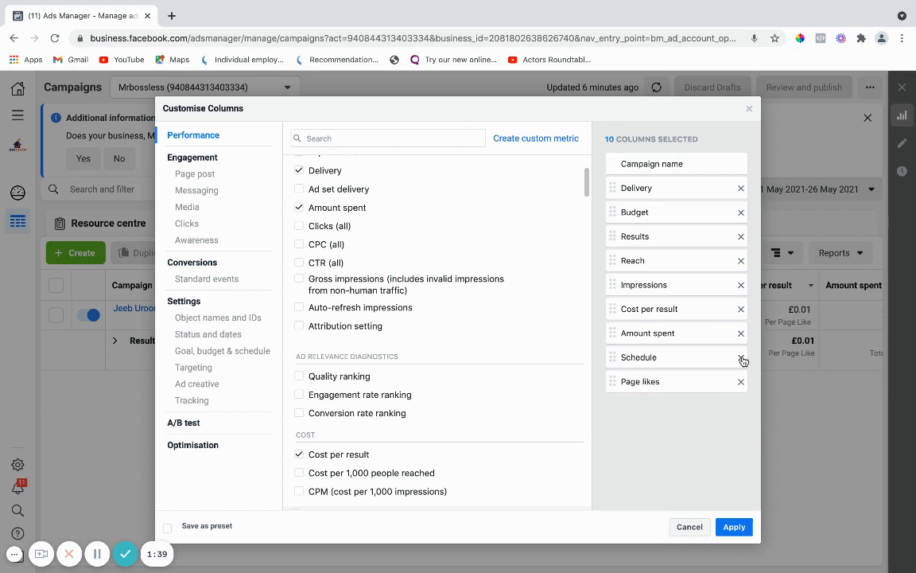
pyautogui.click(741, 358)
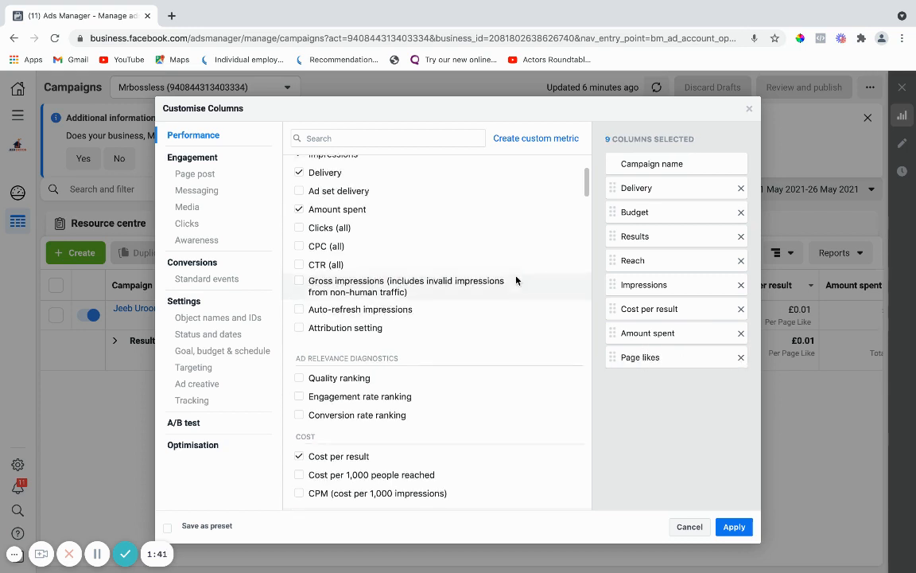
# - Add the performance metrics Clicks (all), CPC (all) and CTR (all) to the selected columns
pyautogui.scroll(2, 516, 280)
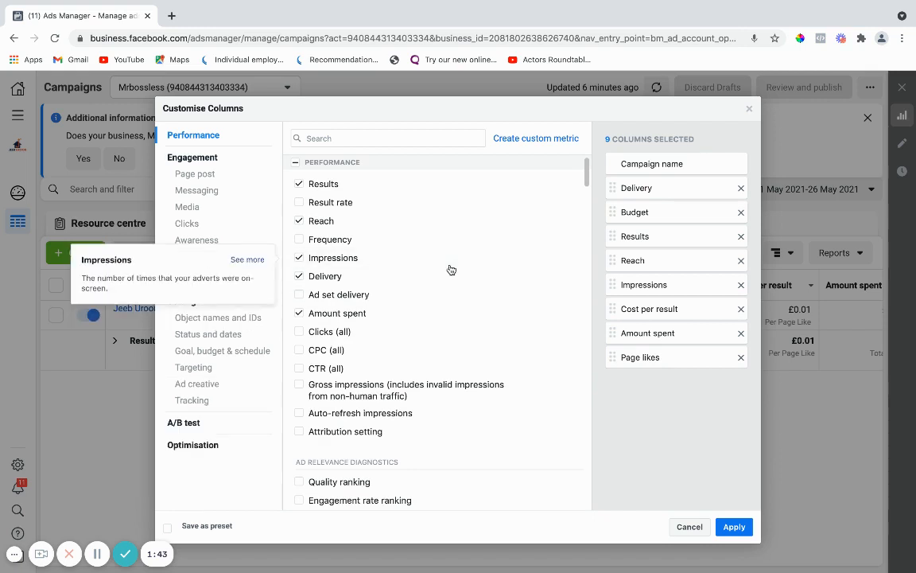
pyautogui.scroll(-1, 455, 255)
pyautogui.moveTo(457, 247)
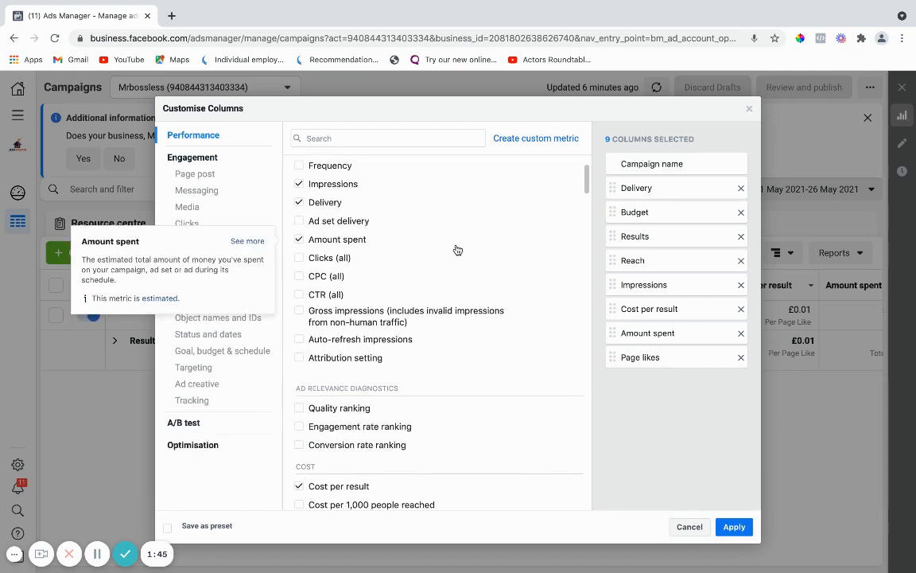
pyautogui.click(334, 257)
pyautogui.moveTo(308, 282)
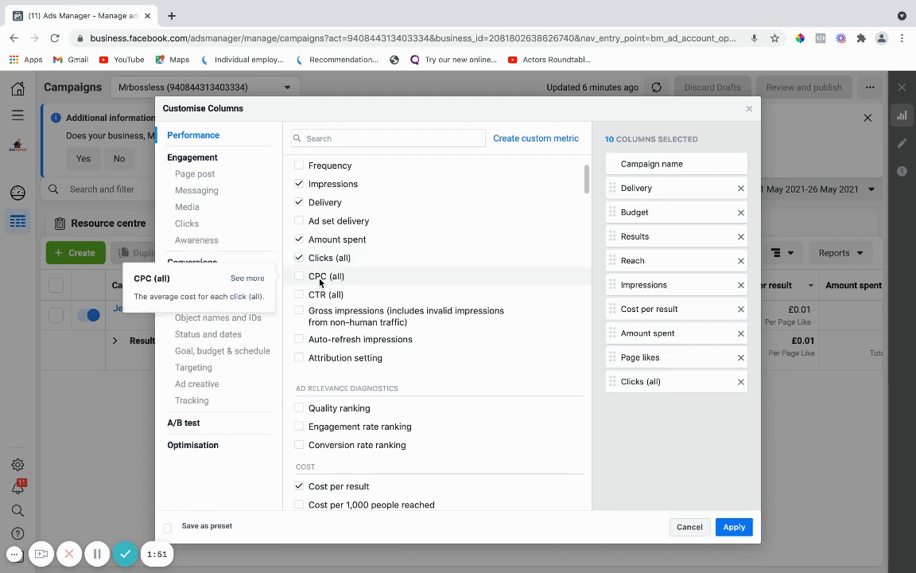
pyautogui.click(300, 276)
pyautogui.moveTo(325, 301)
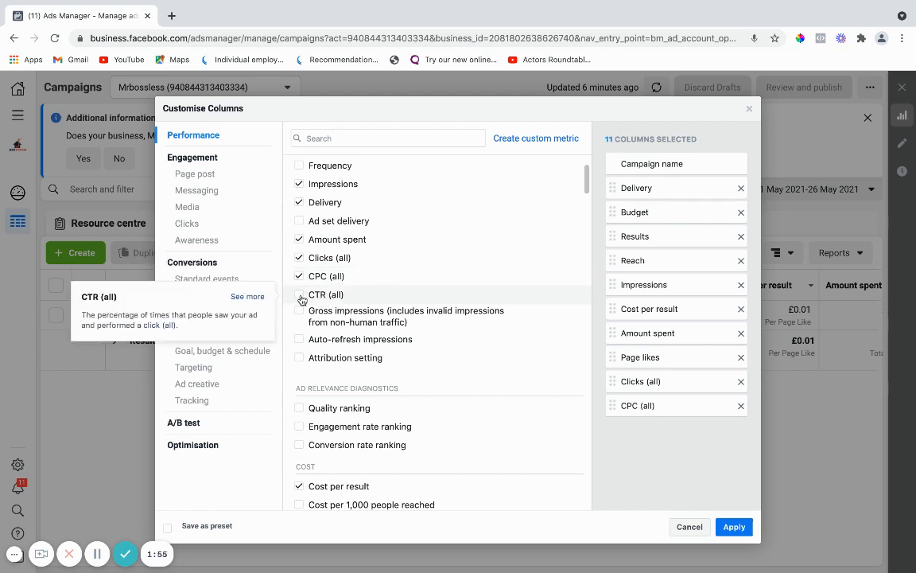
pyautogui.click(301, 296)
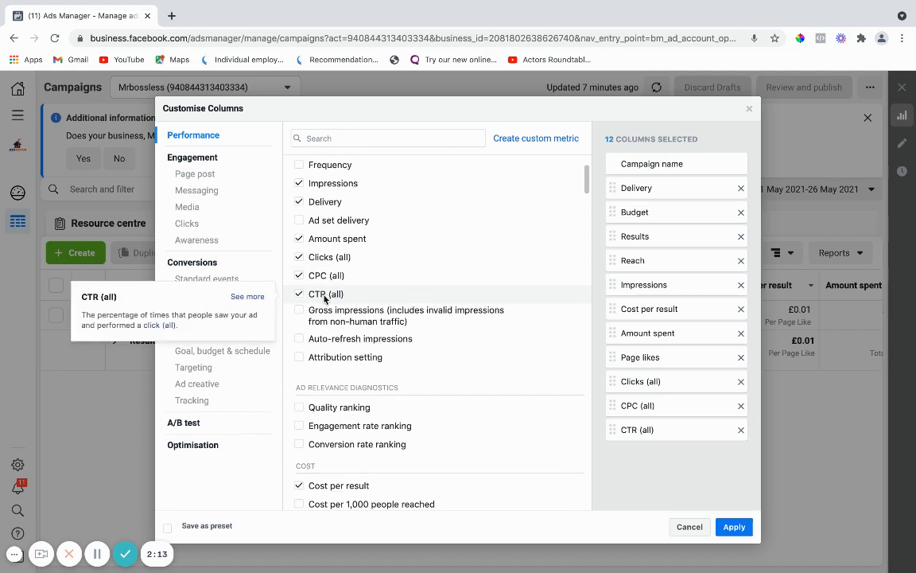
# - Add the cost metric CPM (cost per 1,000 impressions) to the selected columns
pyautogui.scroll(-1, 326, 296)
pyautogui.moveTo(356, 348)
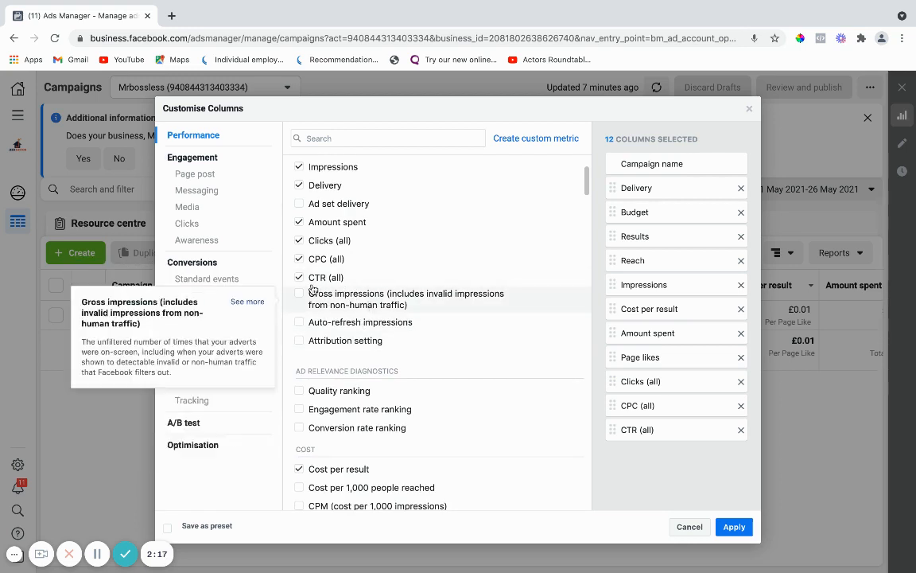
pyautogui.scroll(-1, 350, 328)
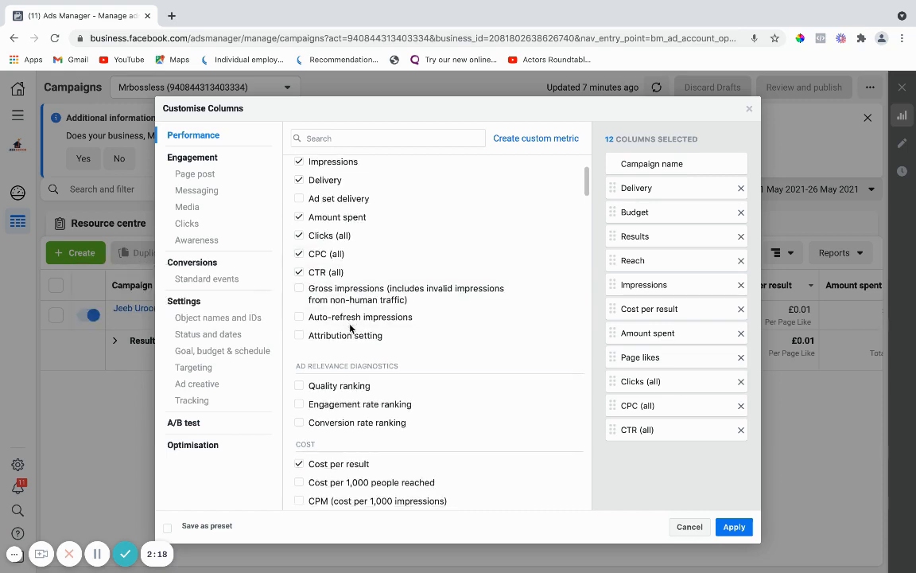
pyautogui.scroll(-3, 314, 290)
pyautogui.scroll(3, 314, 291)
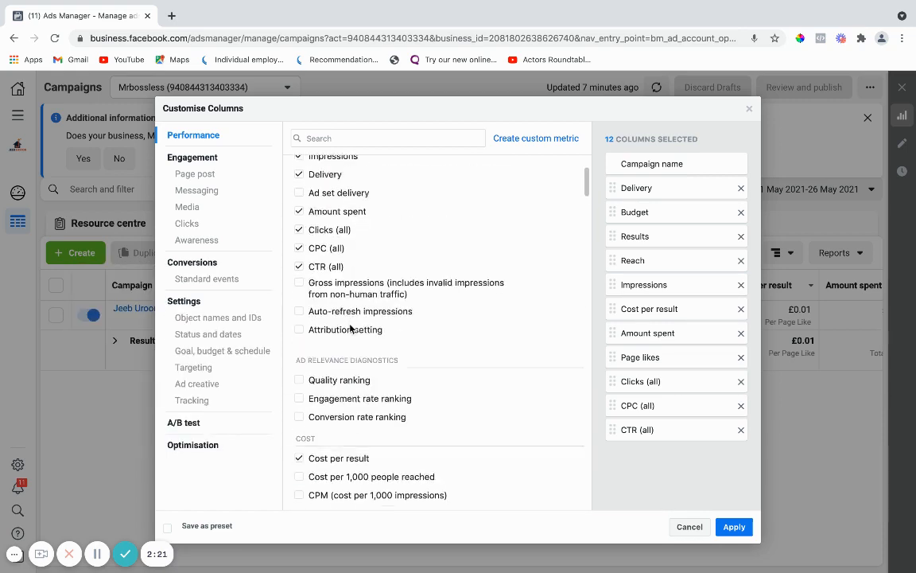
pyautogui.moveTo(315, 276)
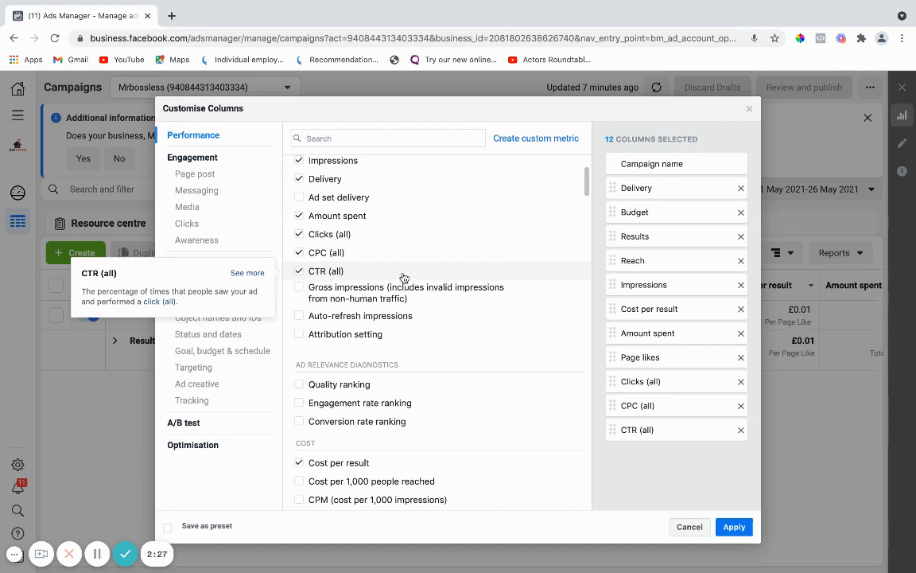
pyautogui.scroll(-2, 388, 371)
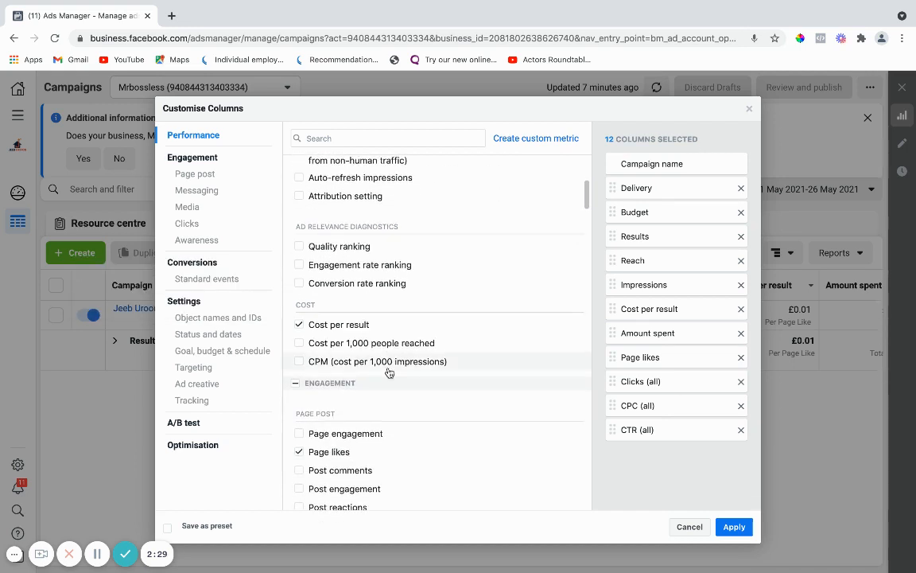
pyautogui.moveTo(389, 371)
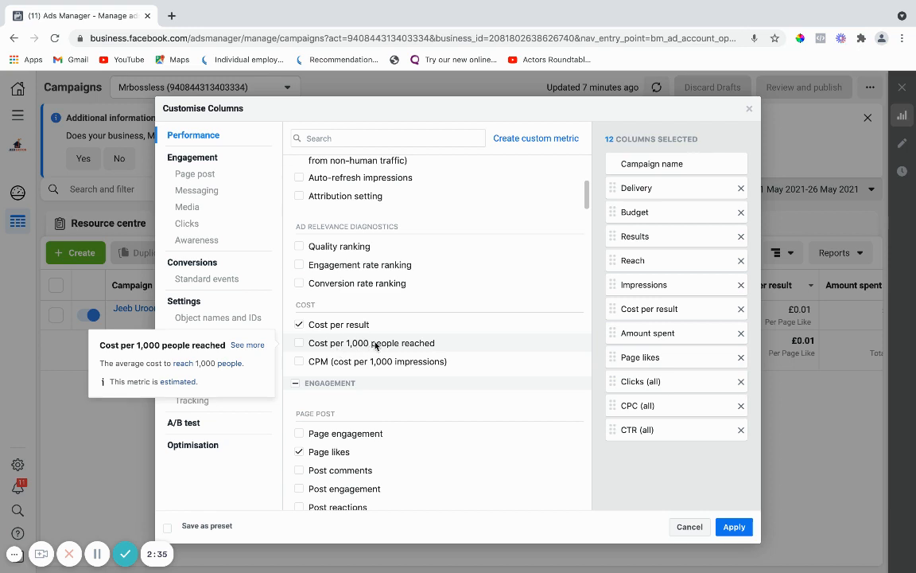
pyautogui.moveTo(318, 363)
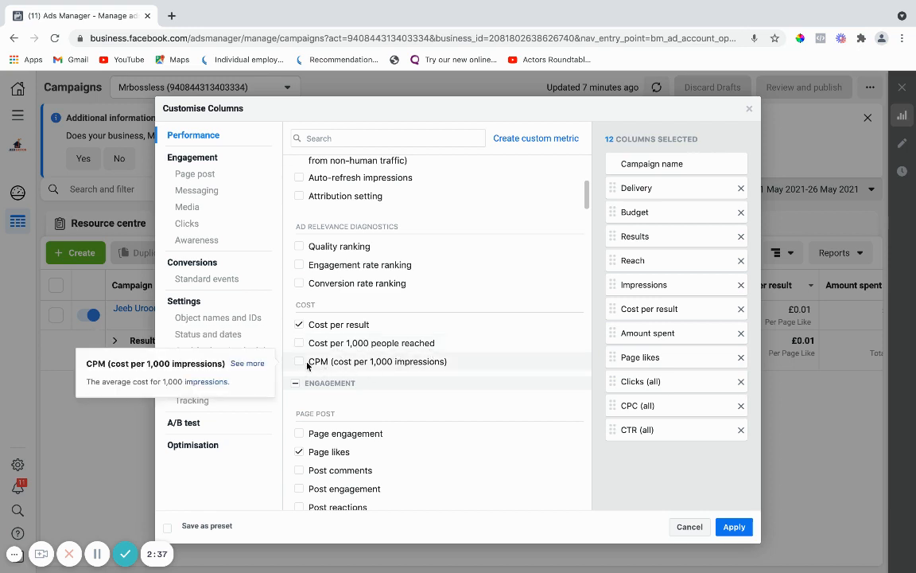
pyautogui.click(301, 363)
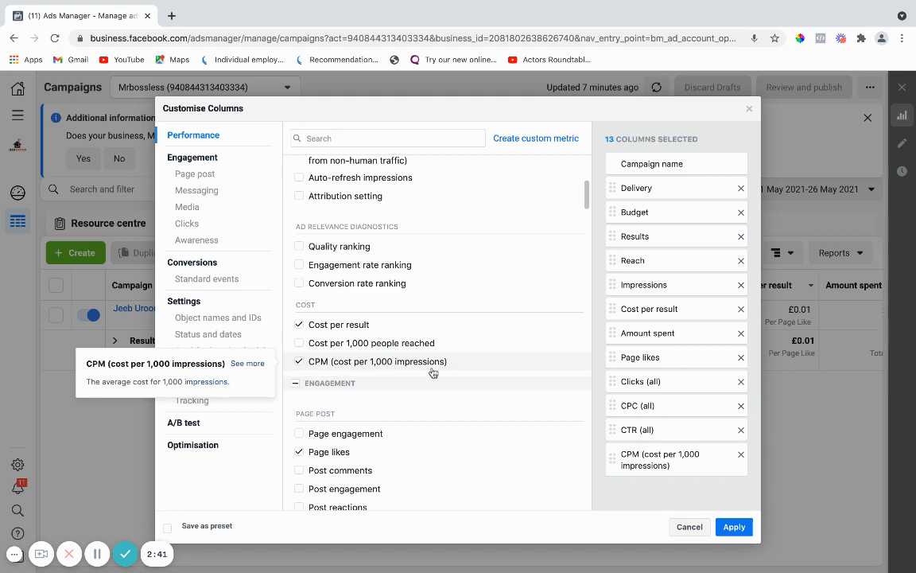
pyautogui.scroll(-3, 434, 372)
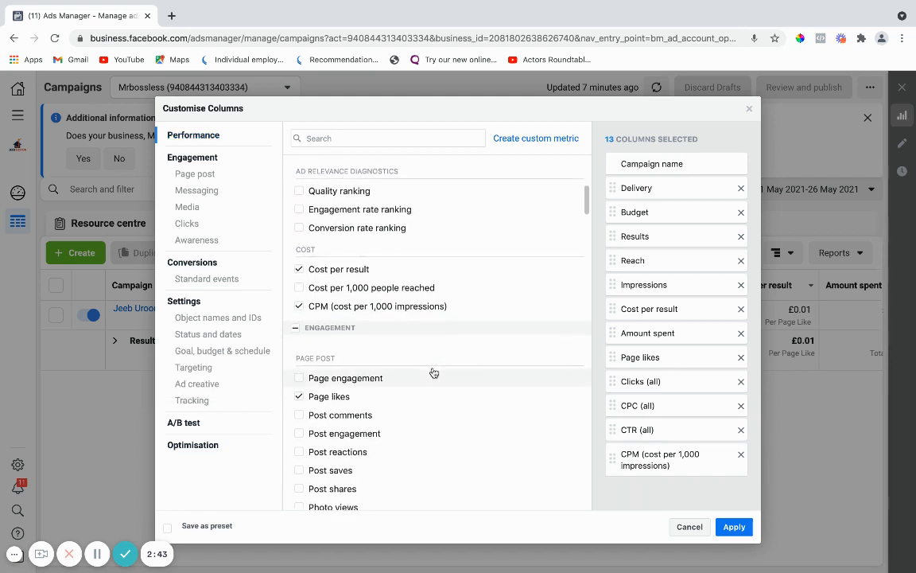
# - Review the available page post, messaging and media engagement metrics in the column list
pyautogui.scroll(-1, 434, 372)
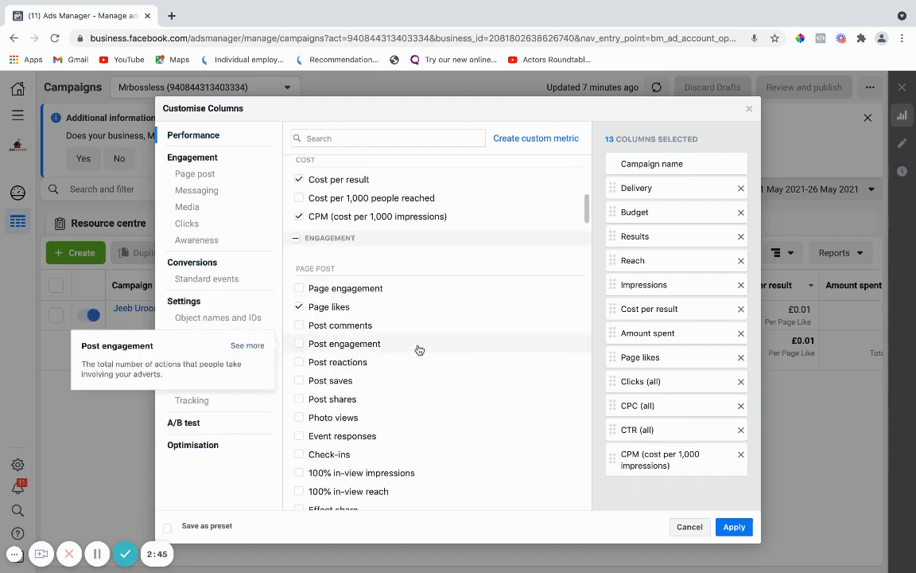
pyautogui.moveTo(424, 410)
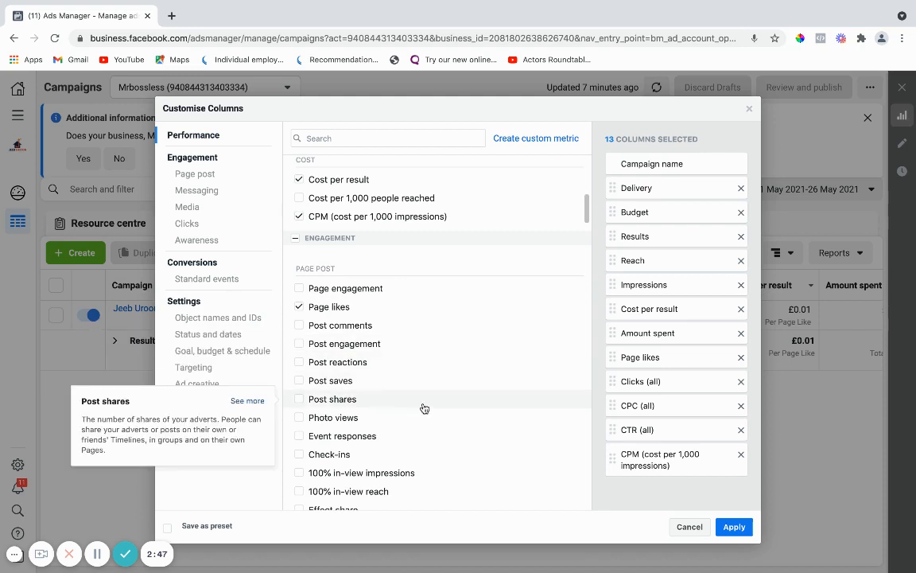
pyautogui.scroll(-1, 424, 408)
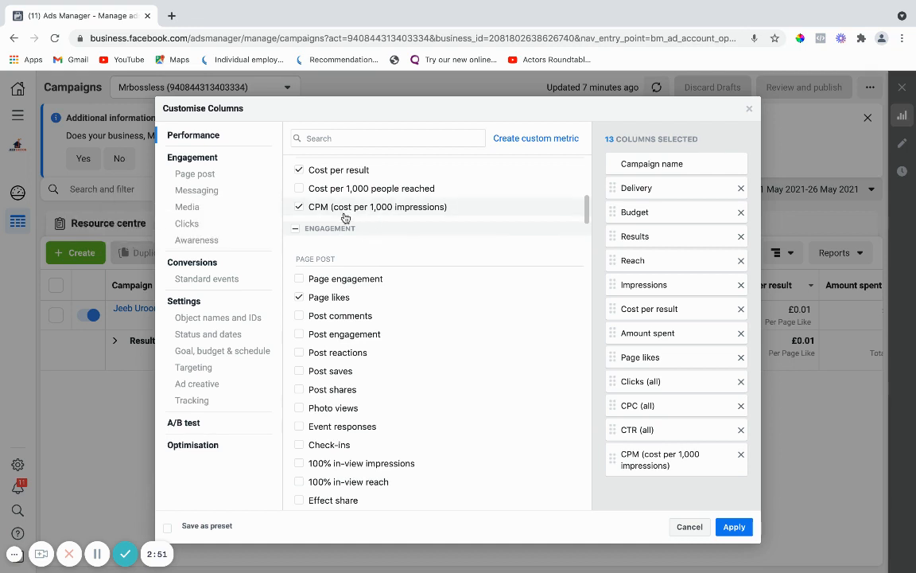
pyautogui.moveTo(403, 215)
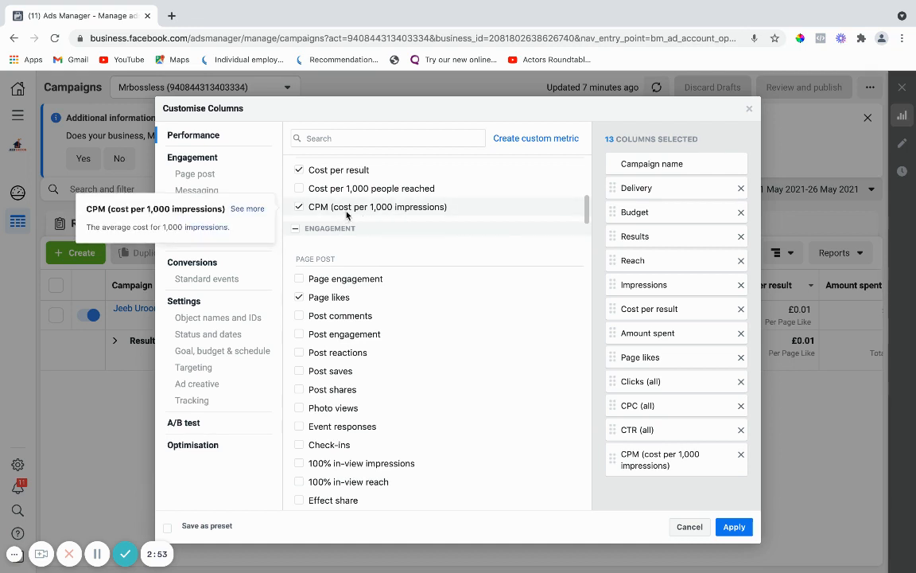
pyautogui.scroll(-1, 426, 389)
pyautogui.scroll(-2, 428, 390)
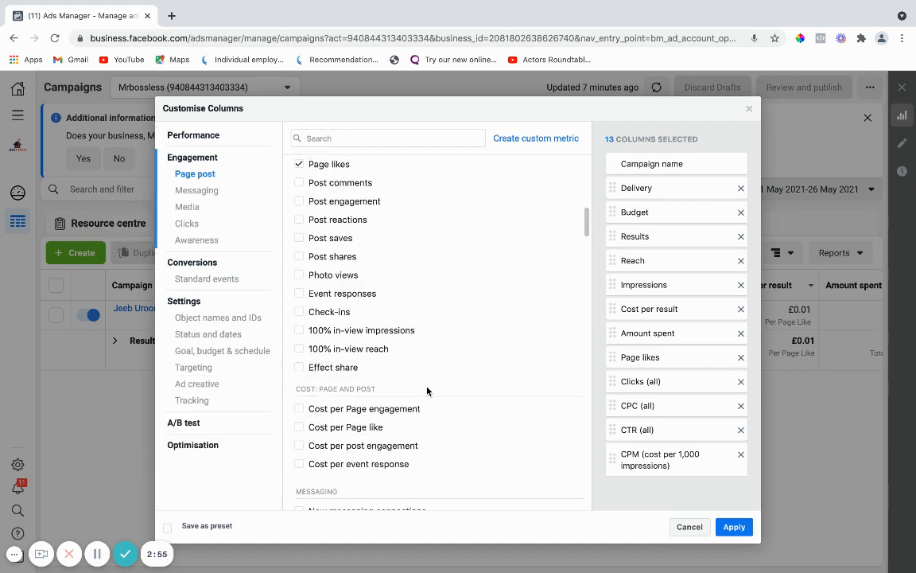
pyautogui.scroll(-1, 431, 415)
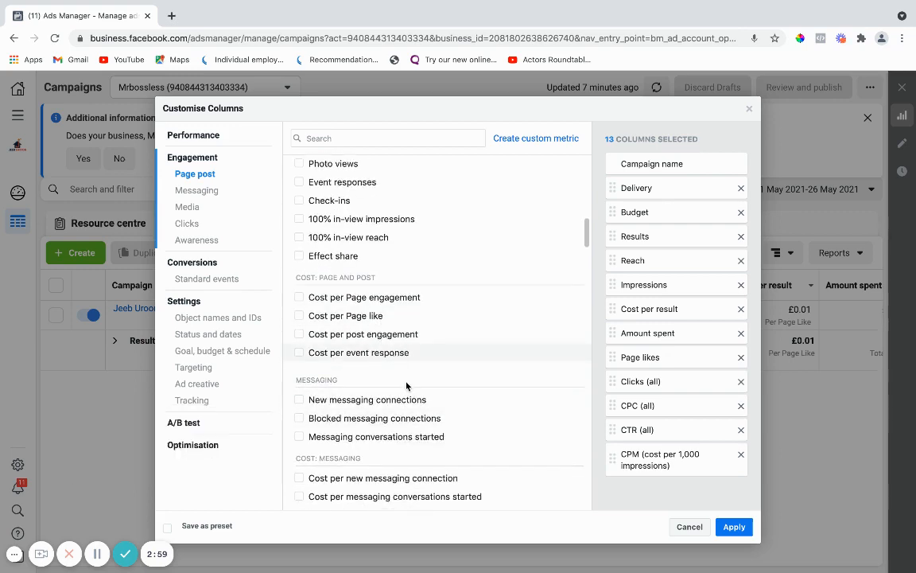
pyautogui.scroll(-1, 406, 373)
pyautogui.scroll(-2, 407, 386)
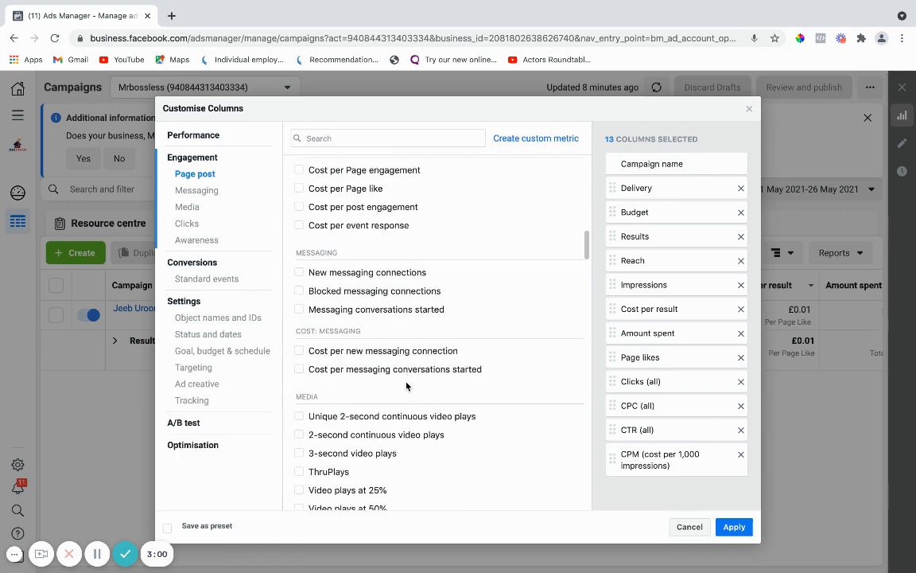
pyautogui.scroll(-3, 406, 385)
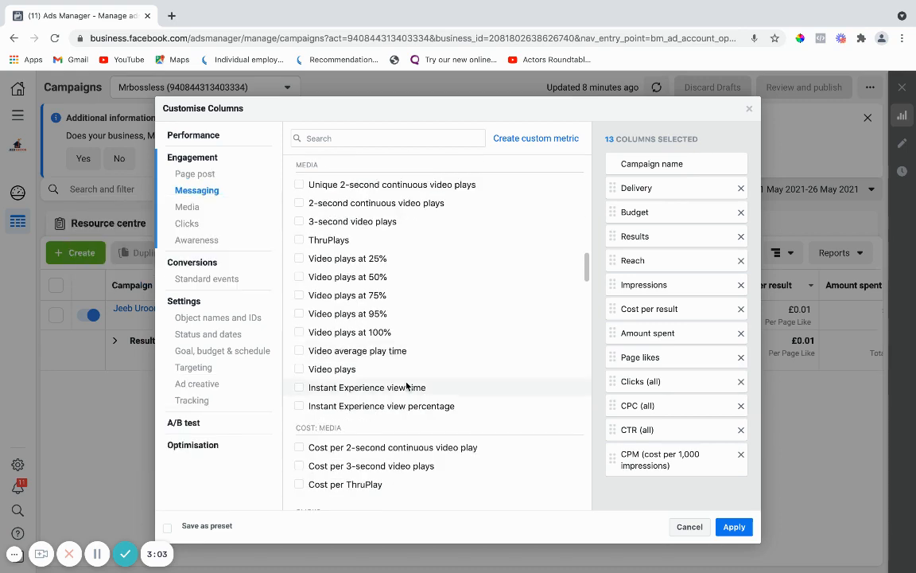
pyautogui.scroll(-2, 393, 377)
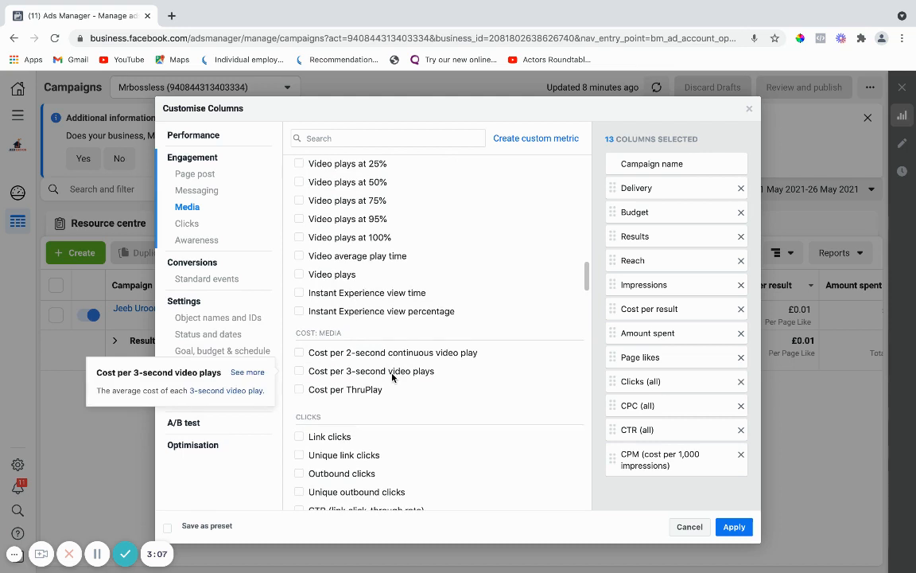
# - Add the click metrics Link clicks and CTR (link click-through rate) to the selected columns
pyautogui.scroll(-2, 391, 377)
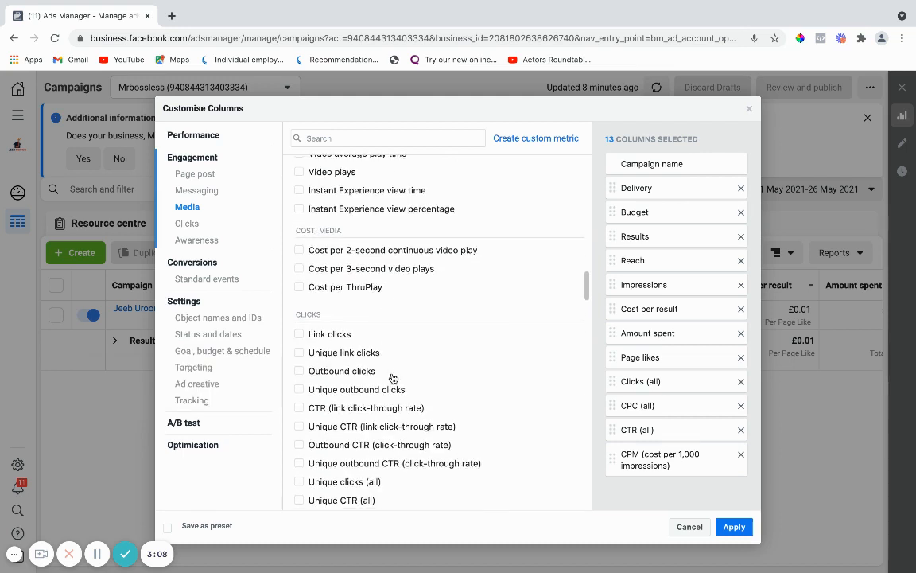
pyautogui.click(305, 335)
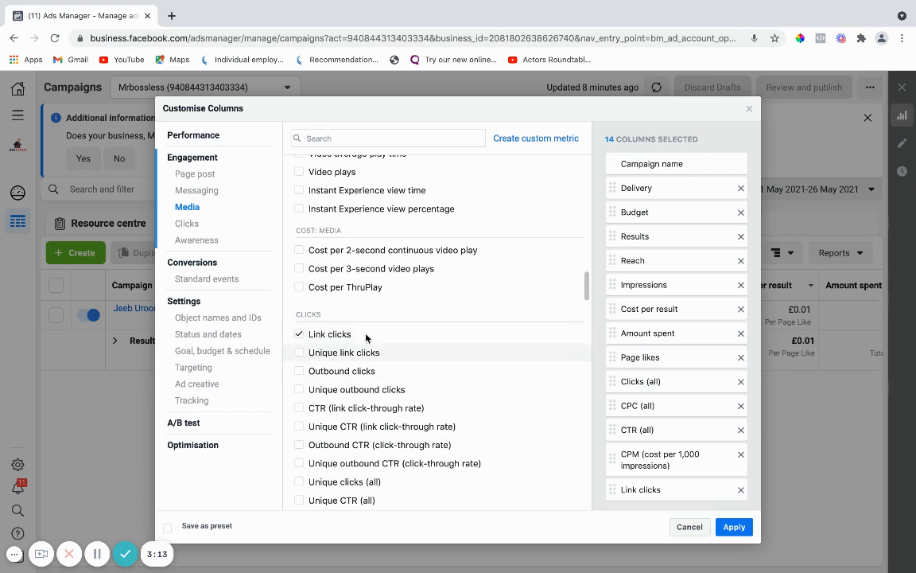
pyautogui.moveTo(385, 391)
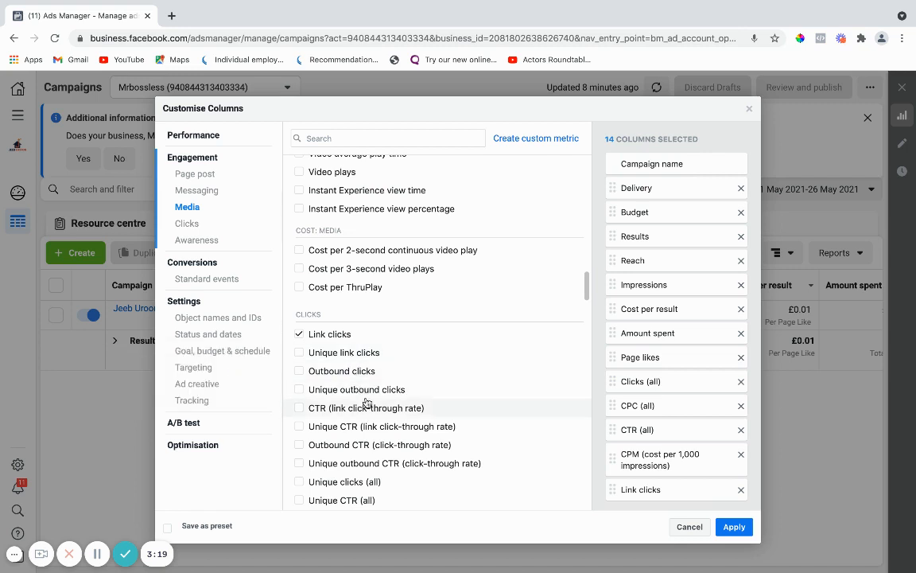
pyautogui.moveTo(324, 407)
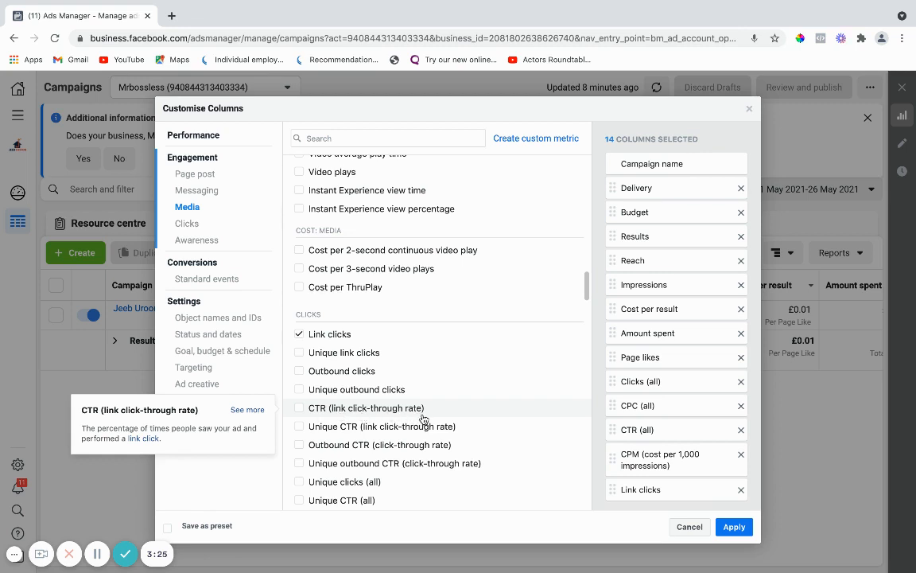
pyautogui.click(332, 409)
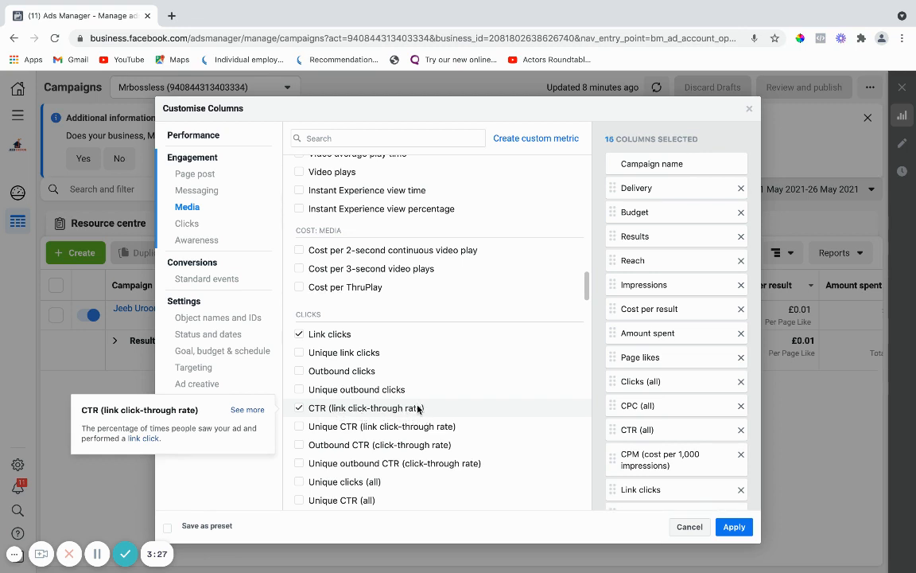
# - Add the click cost metric CPC (cost per link click) to the selected columns
pyautogui.scroll(-1, 410, 406)
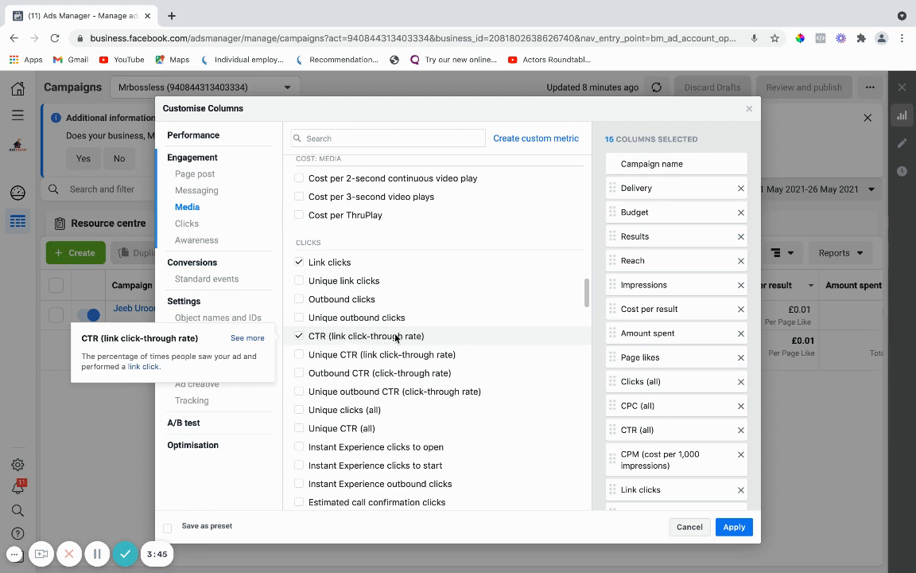
pyautogui.scroll(-1, 377, 342)
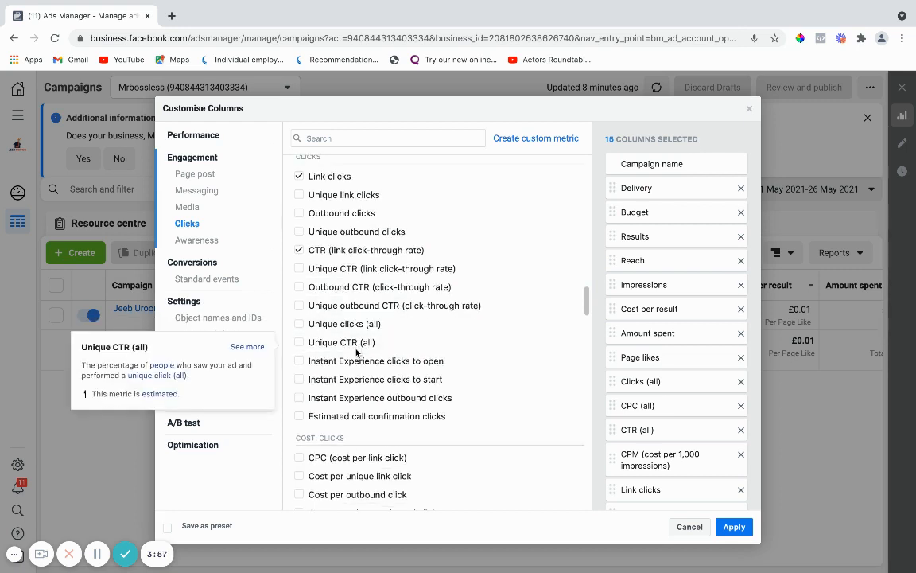
pyautogui.scroll(-1, 357, 351)
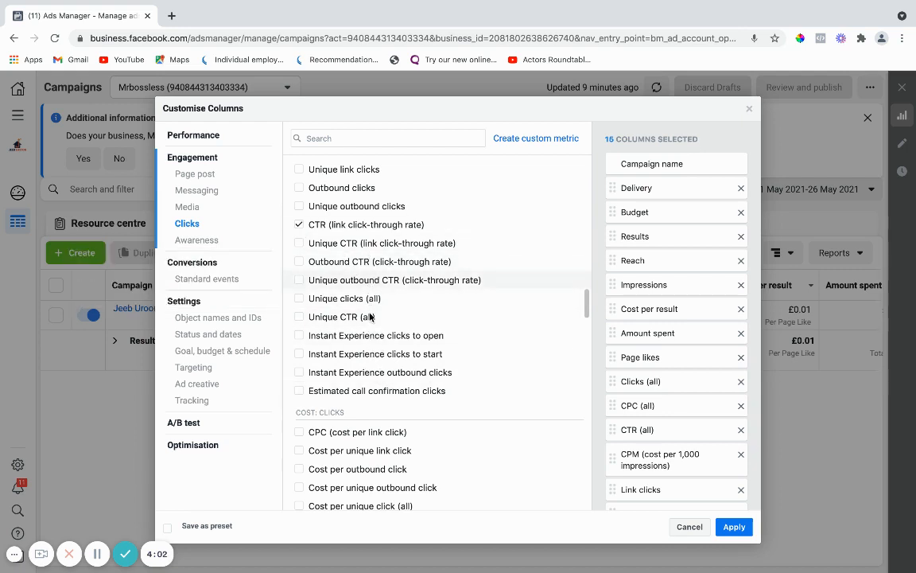
pyautogui.scroll(-1, 380, 372)
pyautogui.scroll(-1, 380, 372)
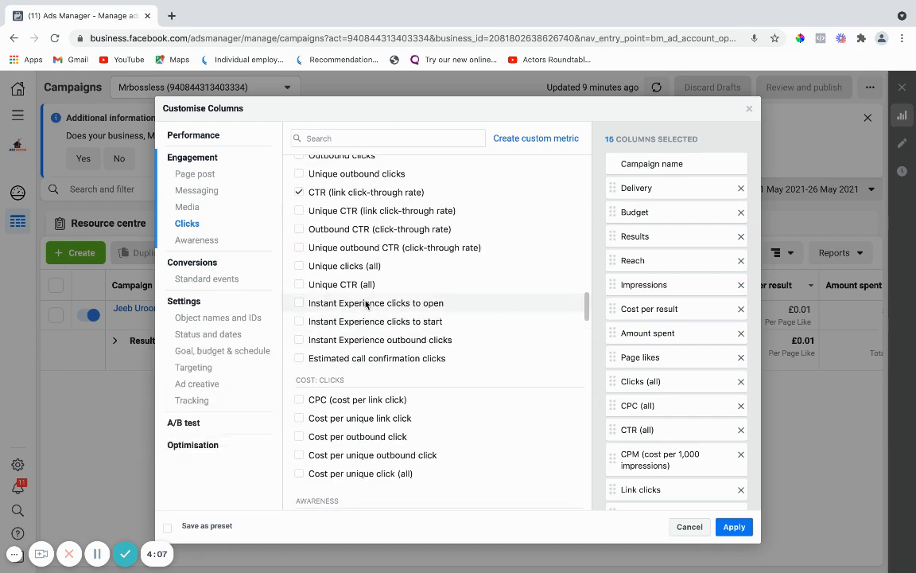
pyautogui.moveTo(366, 307)
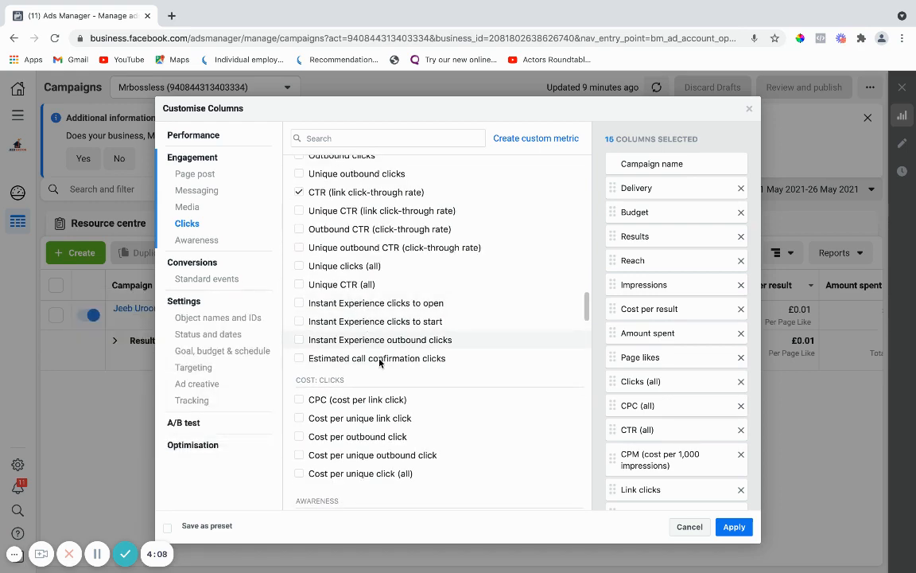
pyautogui.scroll(-4, 378, 358)
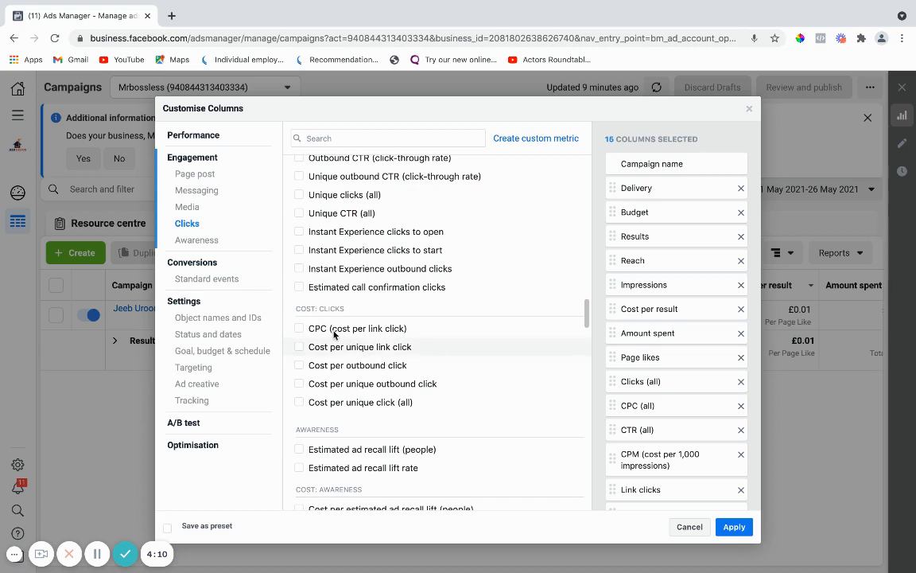
pyautogui.moveTo(355, 335)
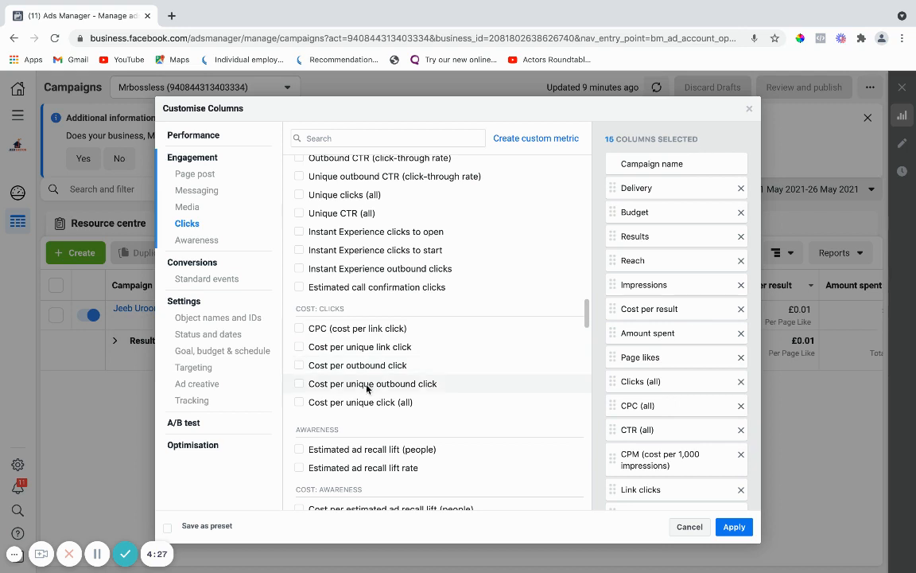
pyautogui.moveTo(367, 388)
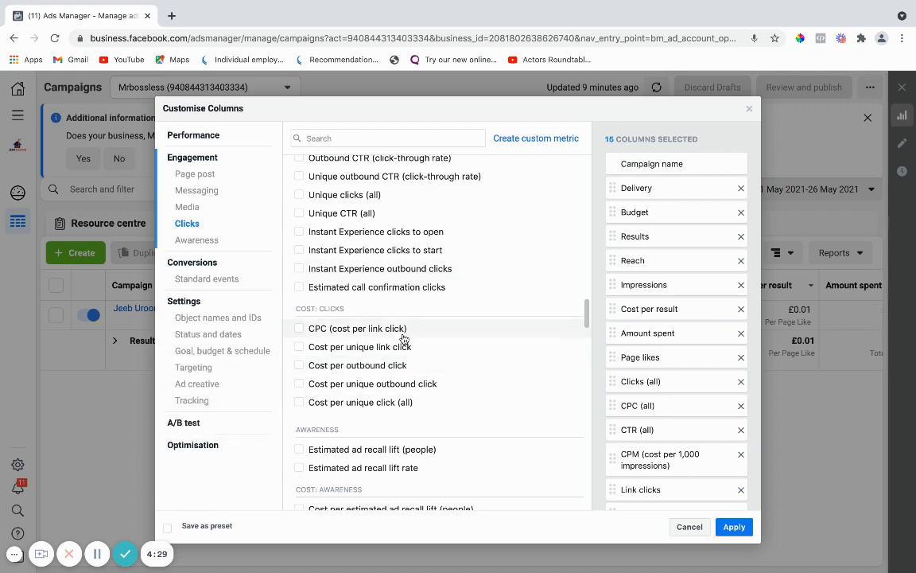
pyautogui.moveTo(403, 339)
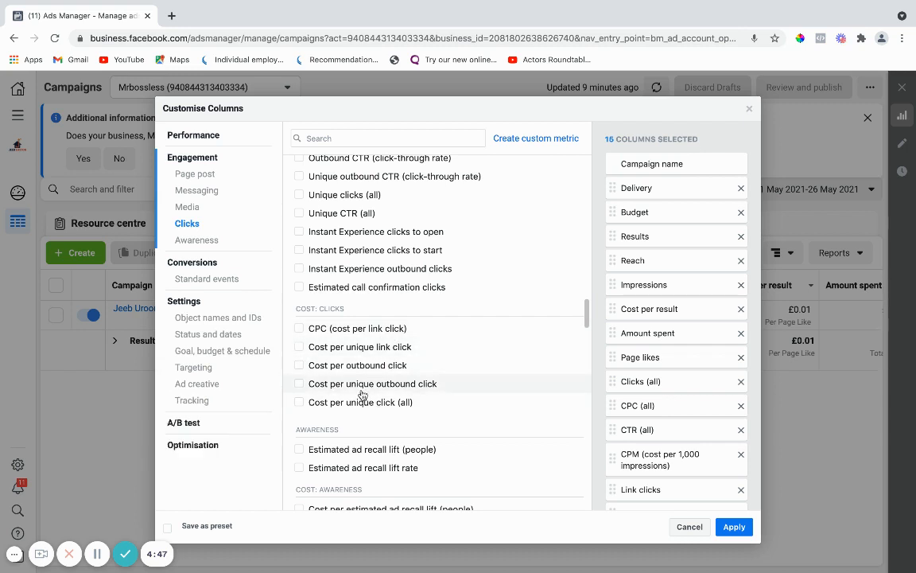
pyautogui.click(301, 330)
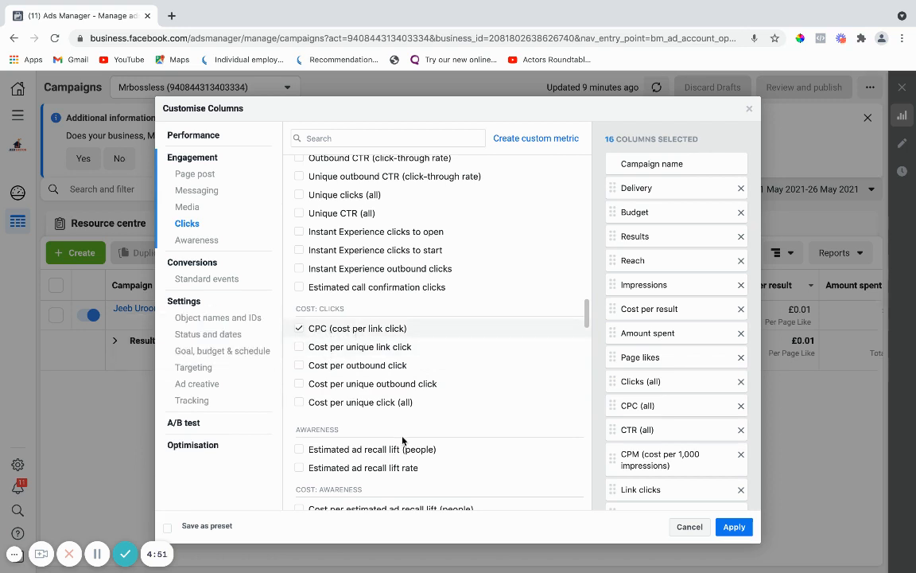
# - Add the total and cost metrics for the Landing page views standard event to the selected columns
pyautogui.scroll(-3, 402, 434)
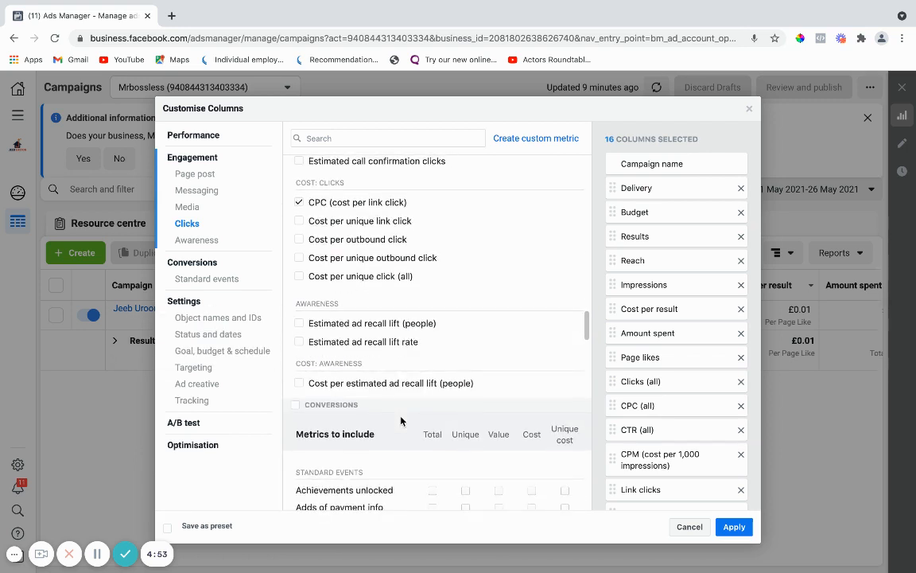
pyautogui.scroll(-3, 401, 420)
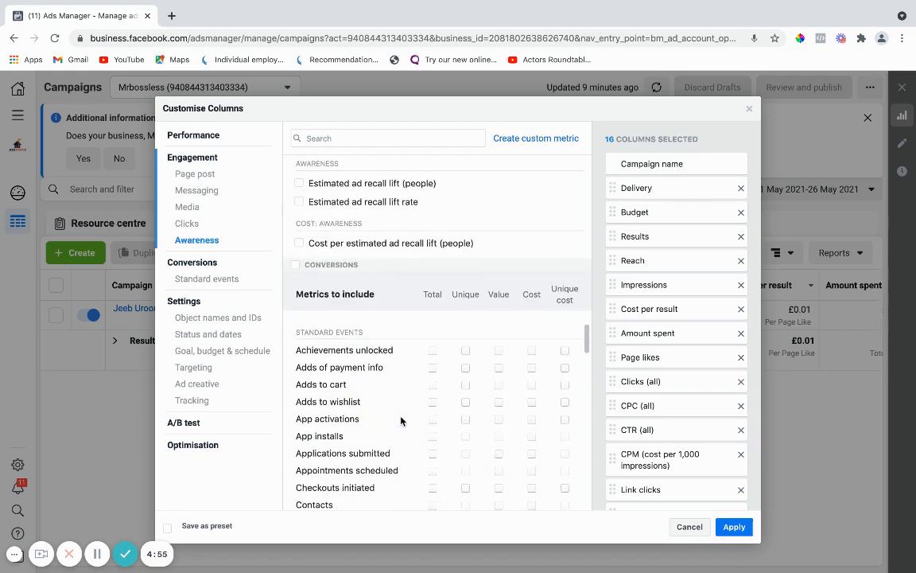
pyautogui.scroll(-3, 401, 421)
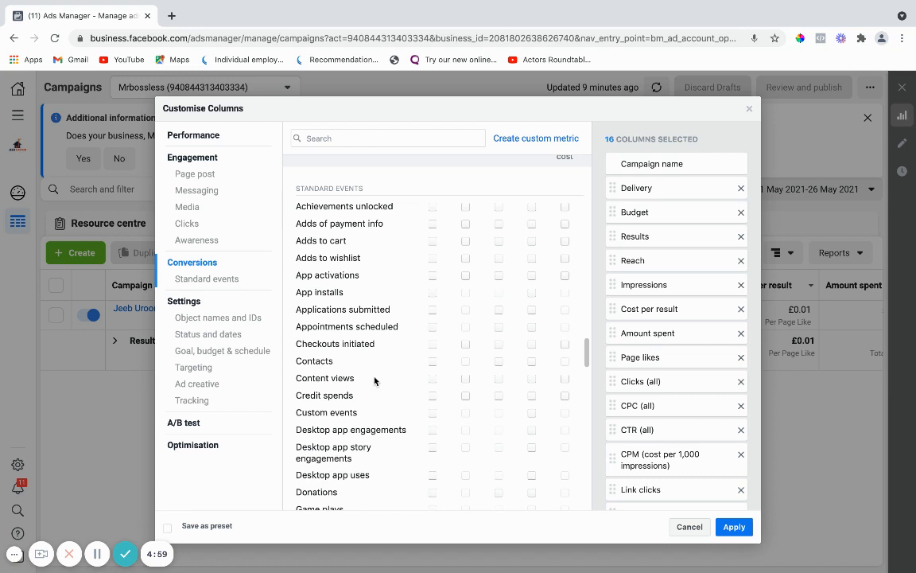
pyautogui.scroll(-2, 374, 381)
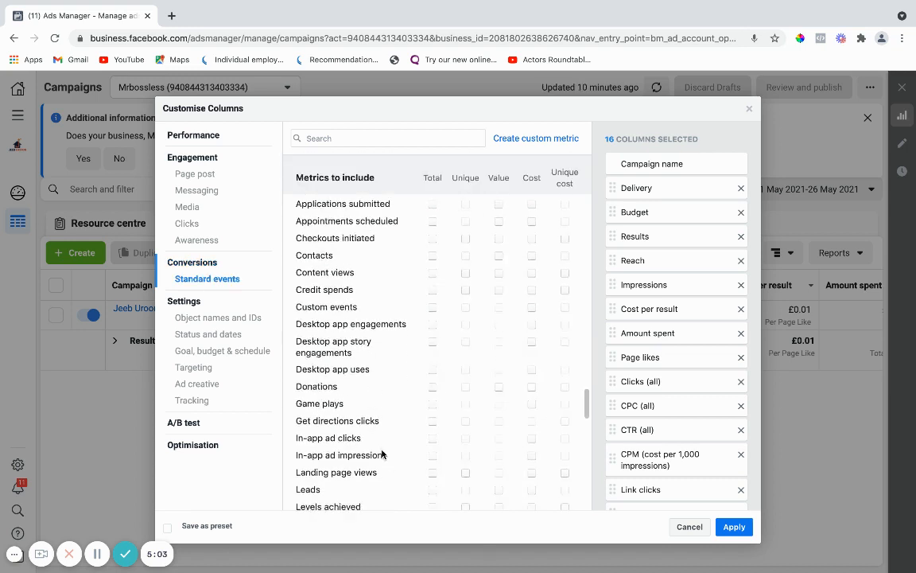
pyautogui.scroll(-1, 375, 450)
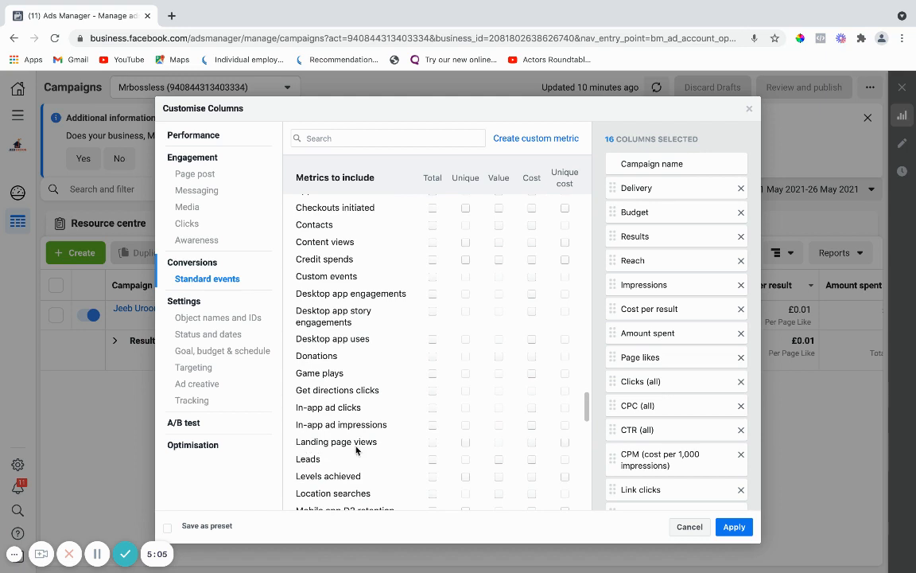
pyautogui.click(433, 443)
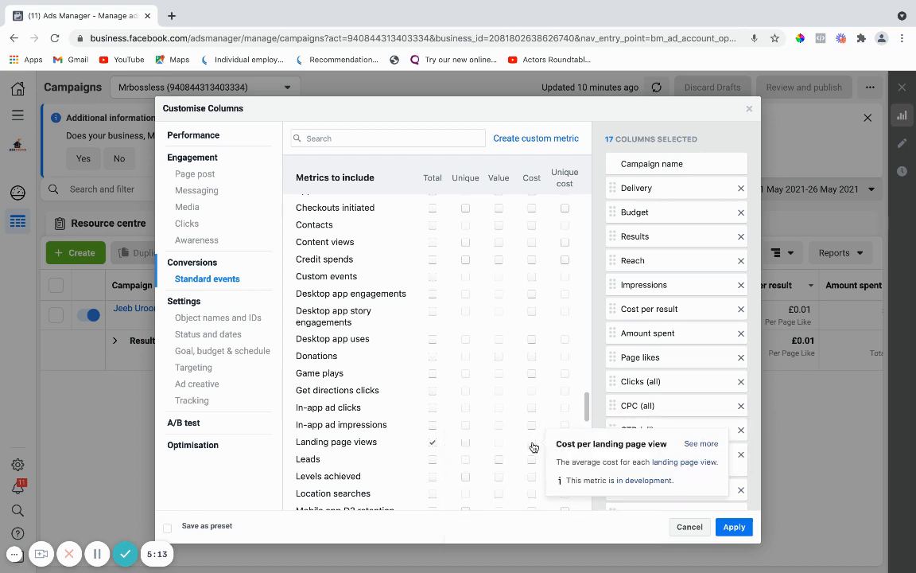
pyautogui.click(532, 443)
# - Add the total metric for the Leads standard event and dismiss the notice about channel-specific metrics
pyautogui.scroll(-1, 446, 443)
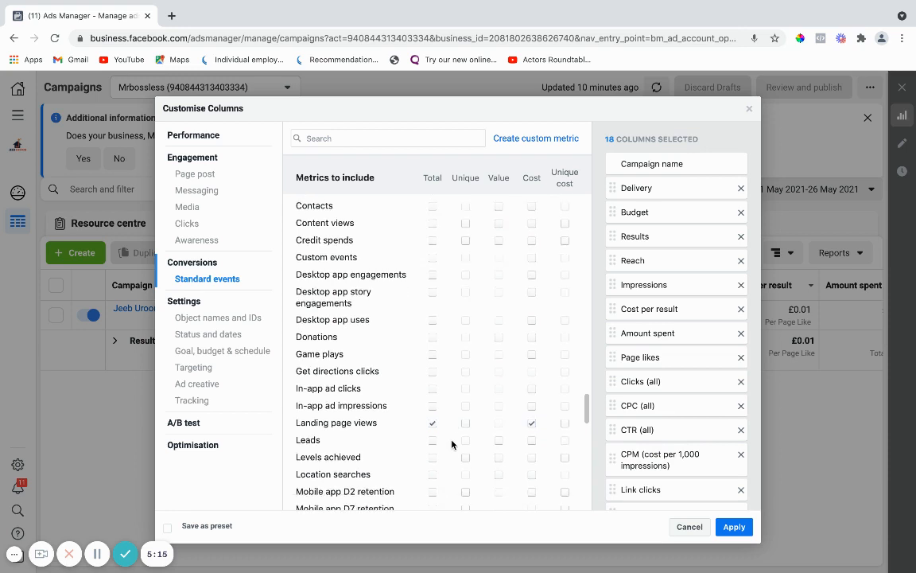
pyautogui.click(433, 442)
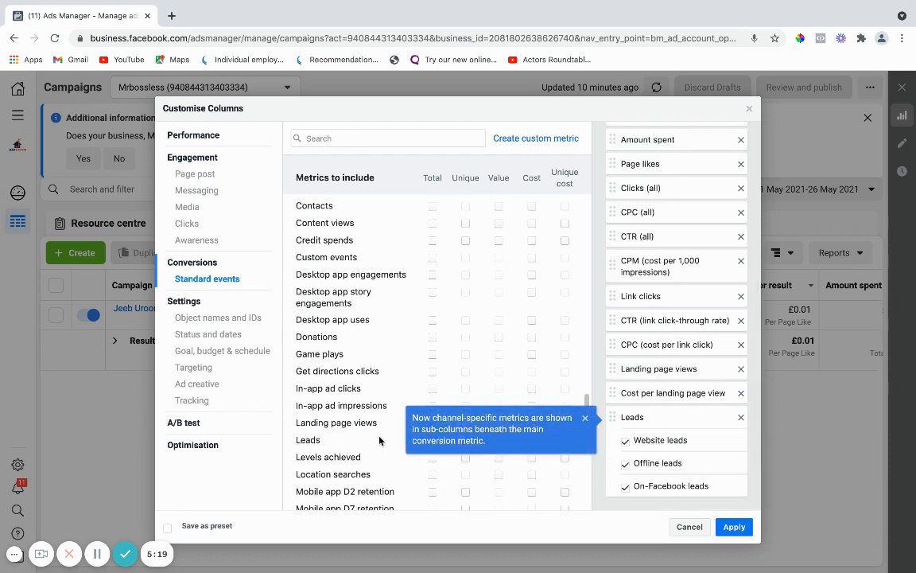
pyautogui.click(587, 419)
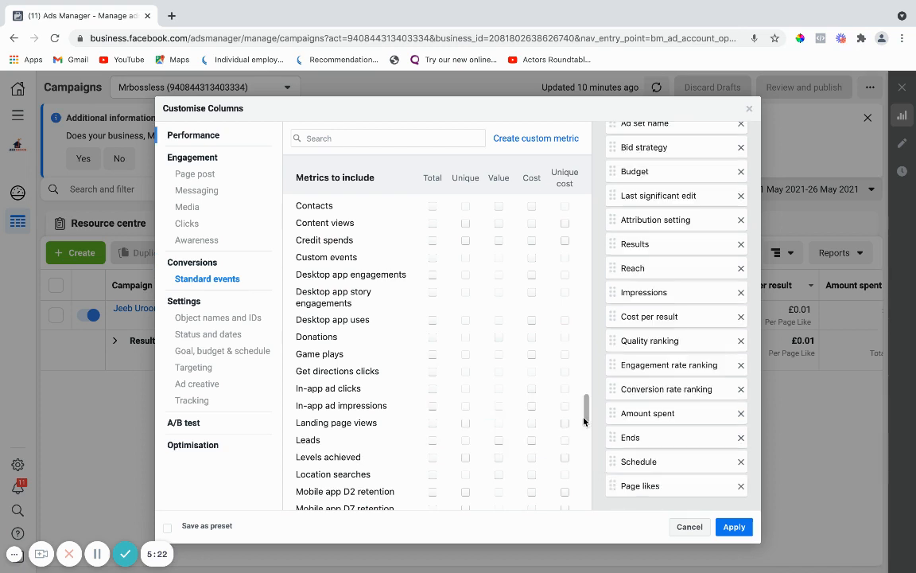
# - Add the total and cost metrics for Leads and the total metric for Landing page views to the selected columns
pyautogui.click(433, 440)
pyautogui.click(532, 442)
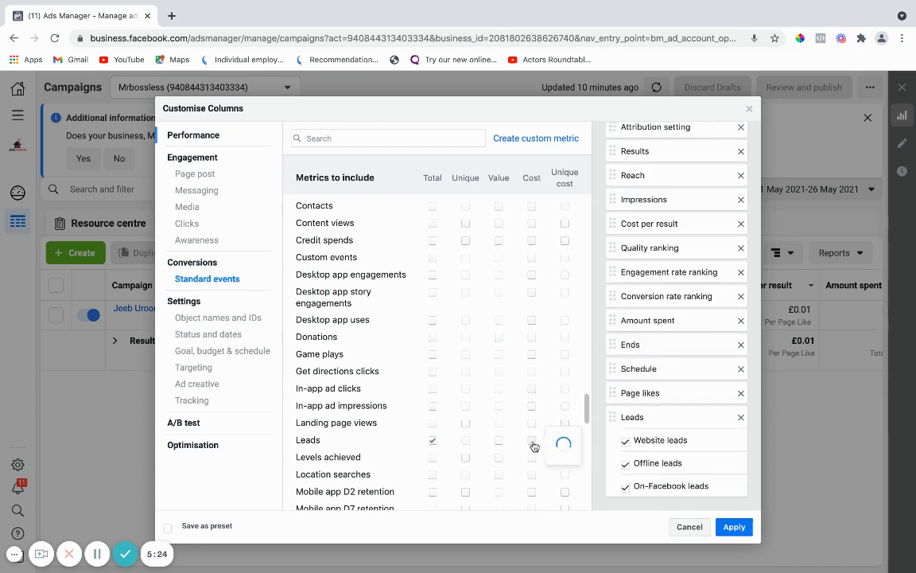
pyautogui.click(433, 423)
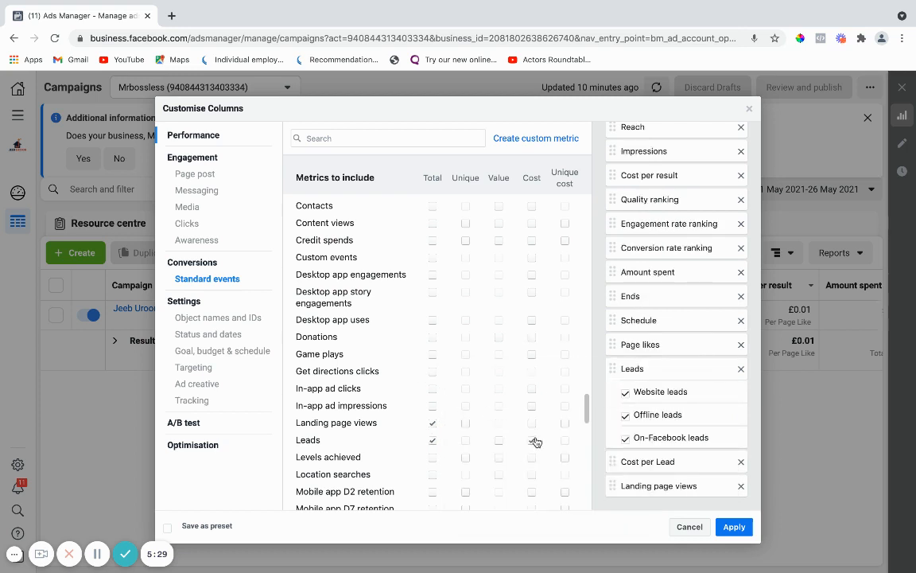
# - Add the cost metric for the Landing page views standard event to the selected columns
pyautogui.click(532, 424)
pyautogui.scroll(-3, 513, 405)
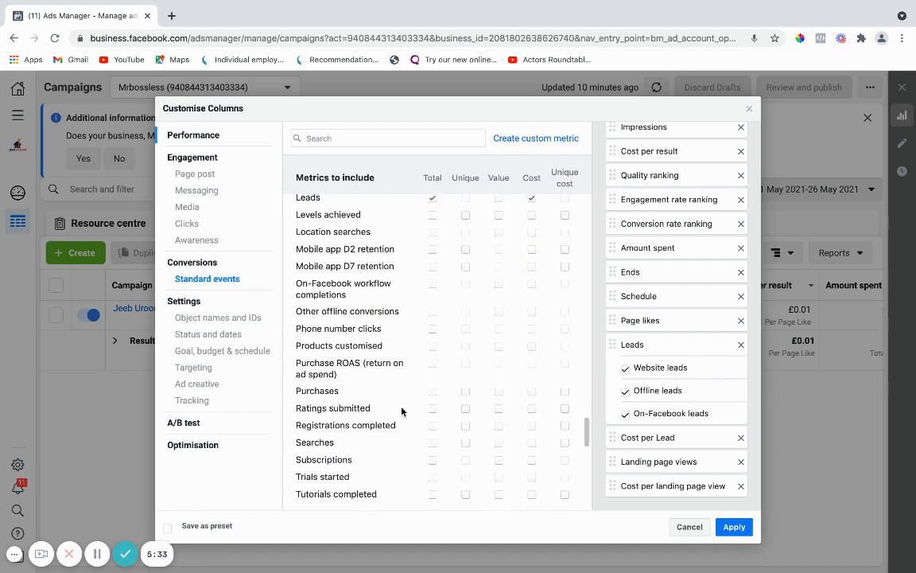
pyautogui.scroll(-1, 401, 409)
pyautogui.scroll(-3, 402, 411)
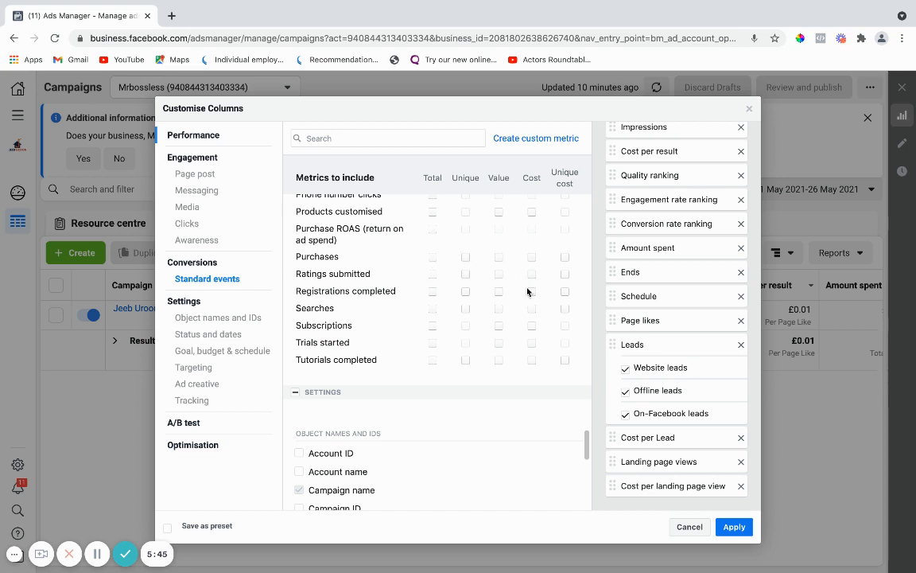
# - Move the Page likes column directly below Ad set name in the selected columns and remove the Bid strategy column
pyautogui.click(625, 390)
pyautogui.scroll(4, 626, 318)
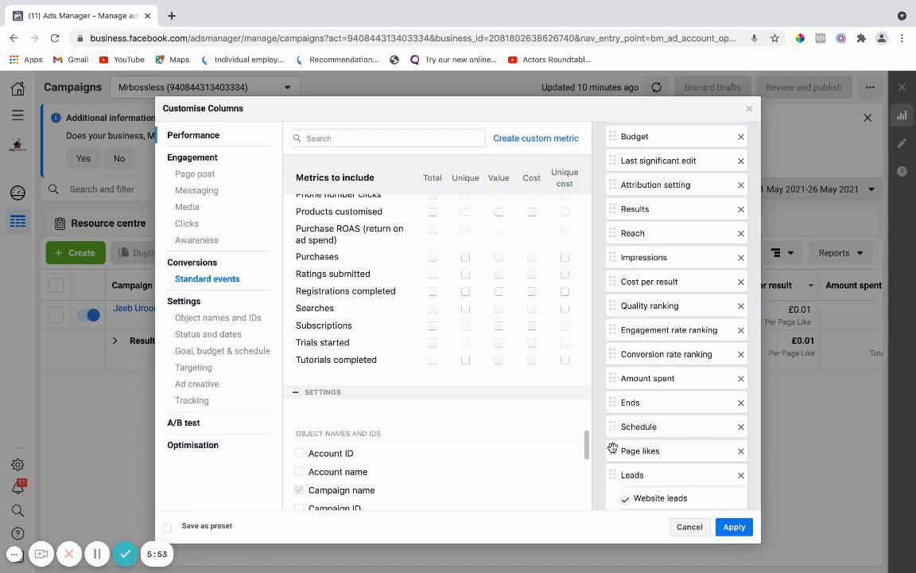
pyautogui.moveTo(612, 454); pyautogui.dragTo(618, 284)
pyautogui.scroll(2, 618, 284)
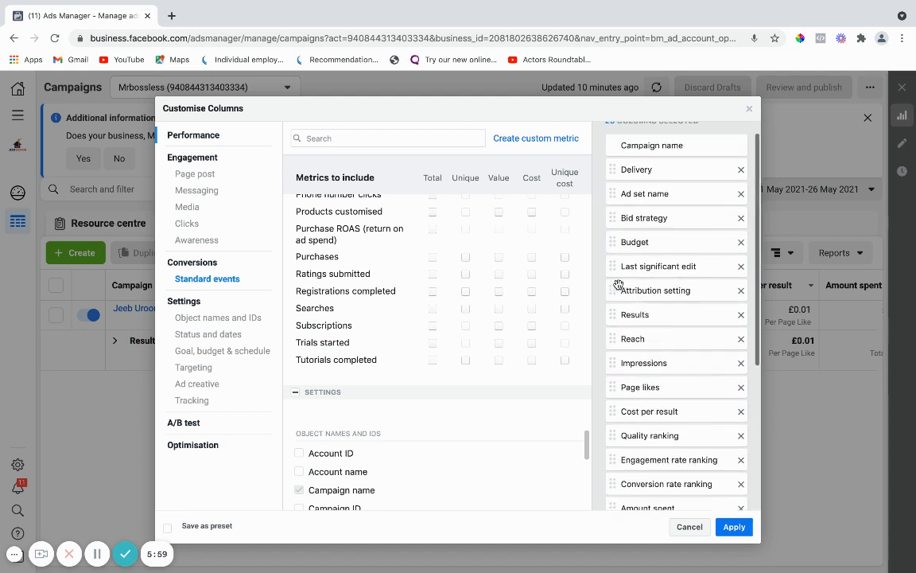
pyautogui.moveTo(618, 387); pyautogui.dragTo(613, 219)
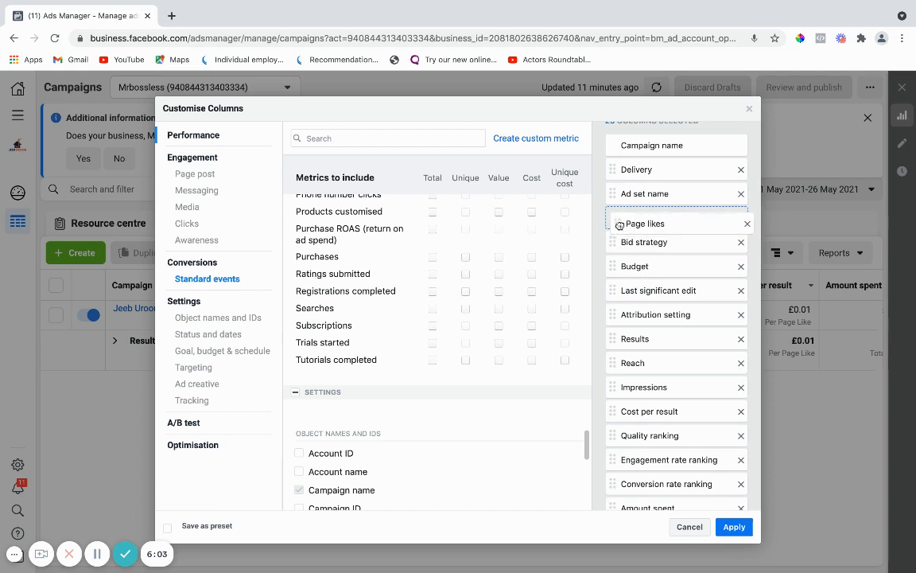
pyautogui.click(740, 242)
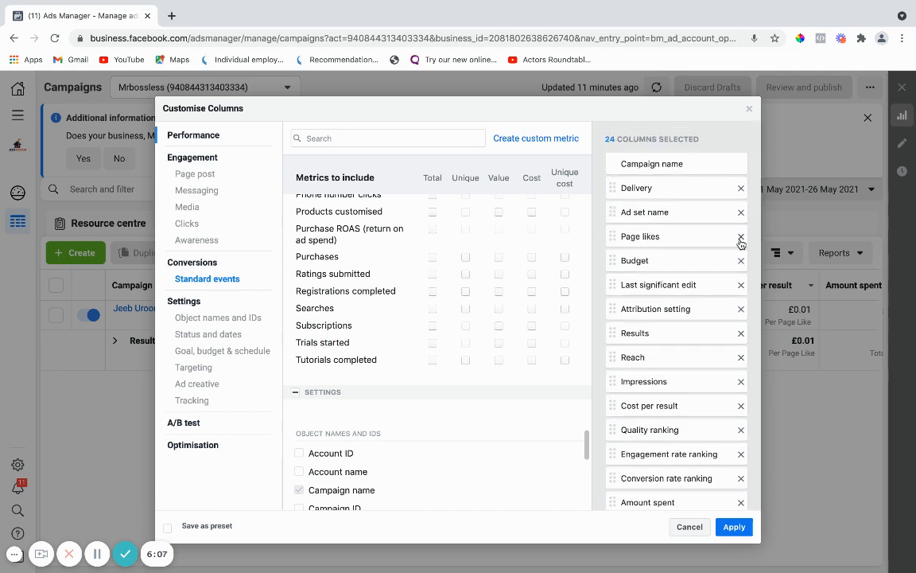
# - Review the full list of selected columns to check which metrics are included and which are still missing
pyautogui.scroll(-3, 712, 334)
pyautogui.scroll(-1, 712, 338)
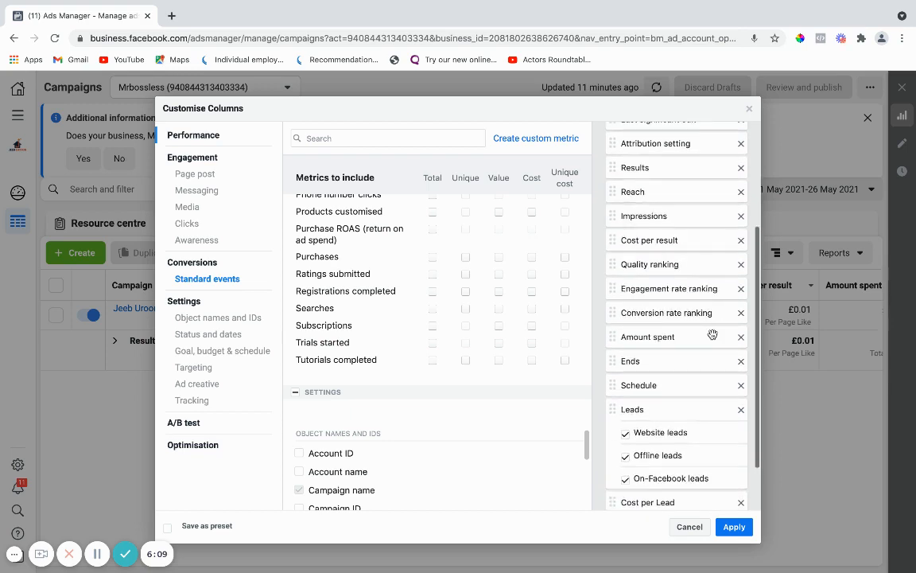
pyautogui.scroll(2, 712, 334)
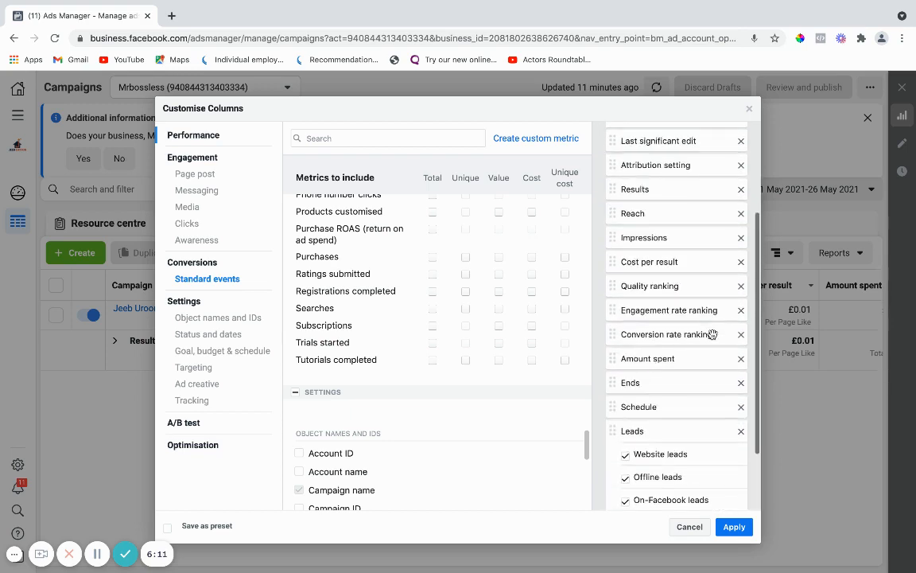
pyautogui.scroll(-2, 712, 333)
pyautogui.scroll(4, 697, 408)
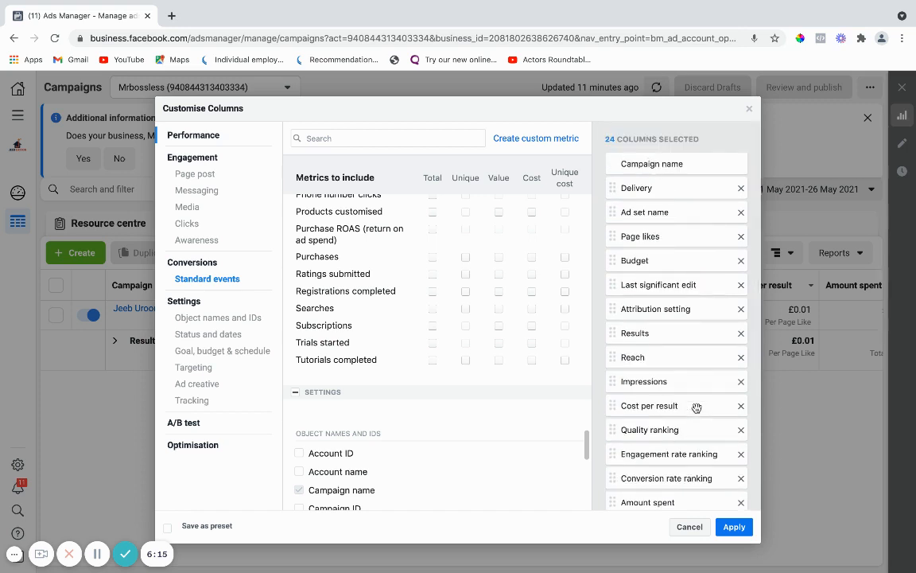
pyautogui.scroll(-3, 697, 408)
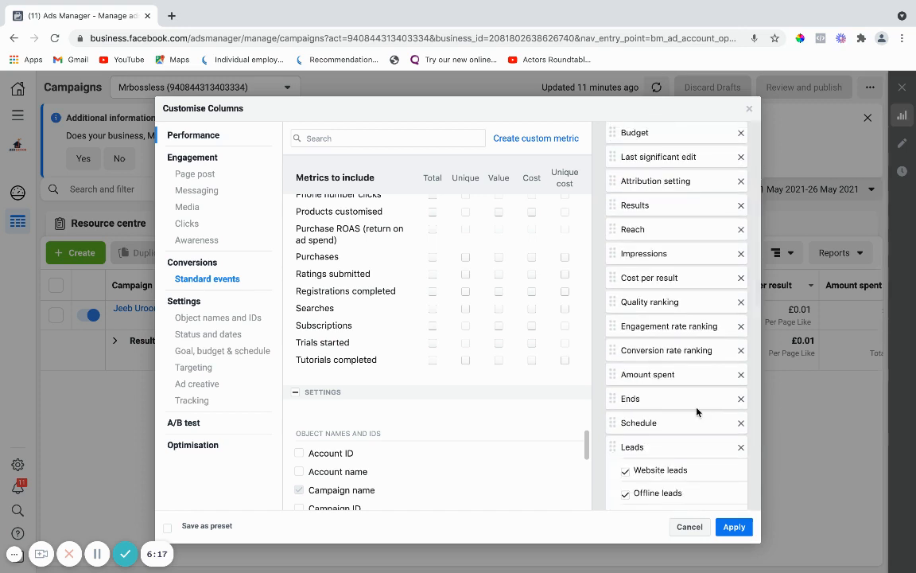
pyautogui.scroll(-1, 620, 390)
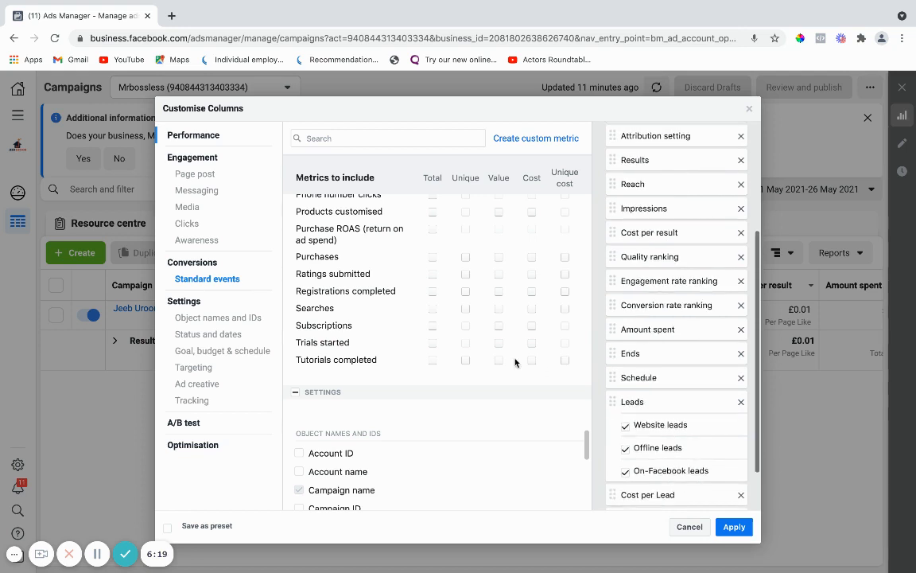
pyautogui.scroll(-1, 648, 443)
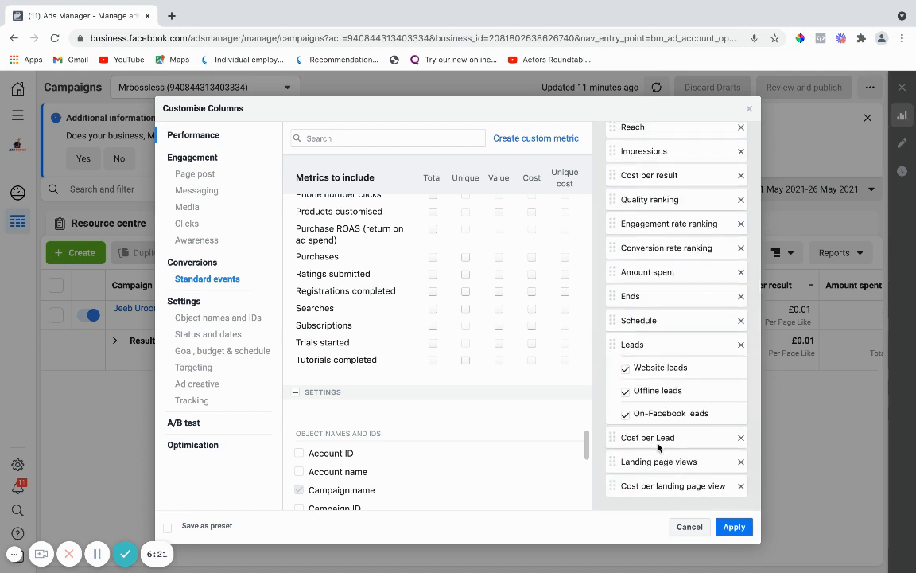
pyautogui.scroll(3, 648, 430)
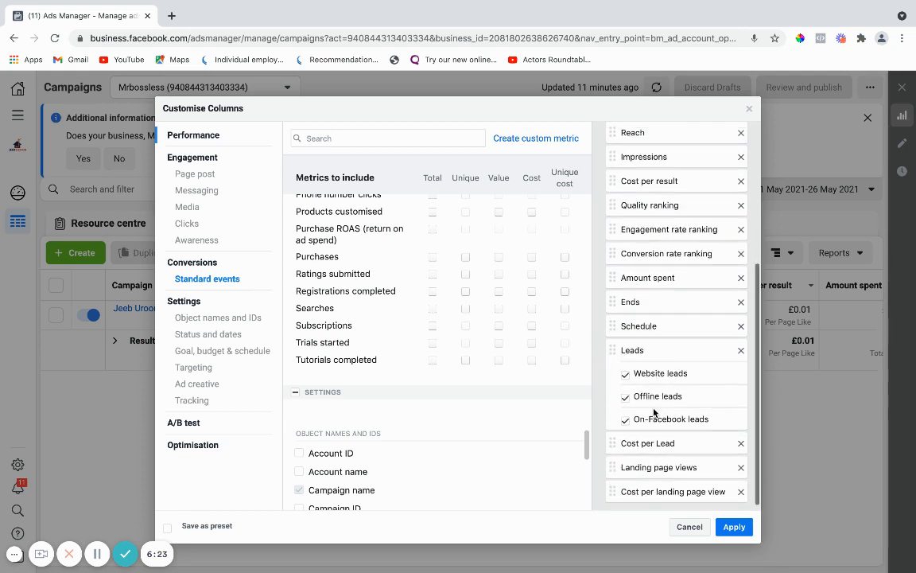
pyautogui.scroll(2, 653, 408)
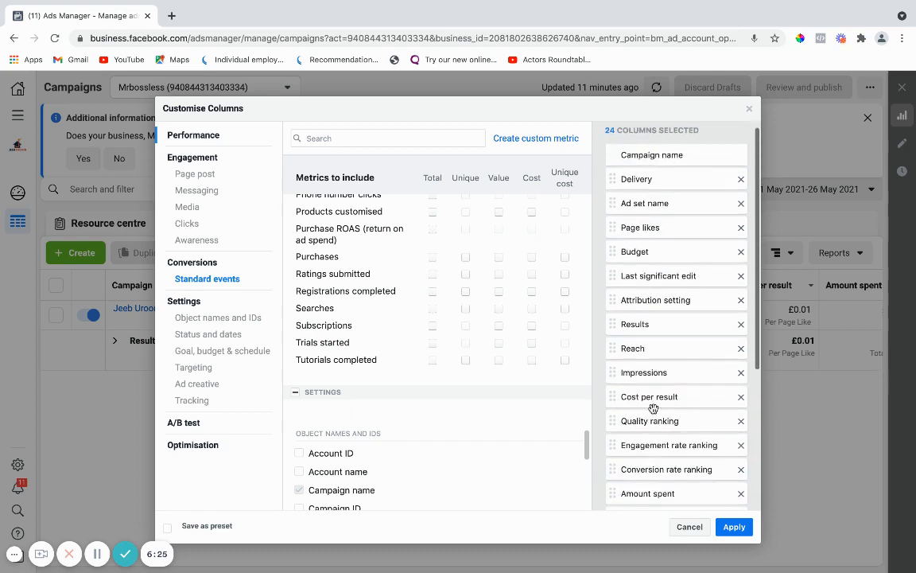
pyautogui.scroll(-5, 653, 408)
# - Add the click cost metric CPC (cost per link click) to the selected columns again
pyautogui.scroll(4, 430, 307)
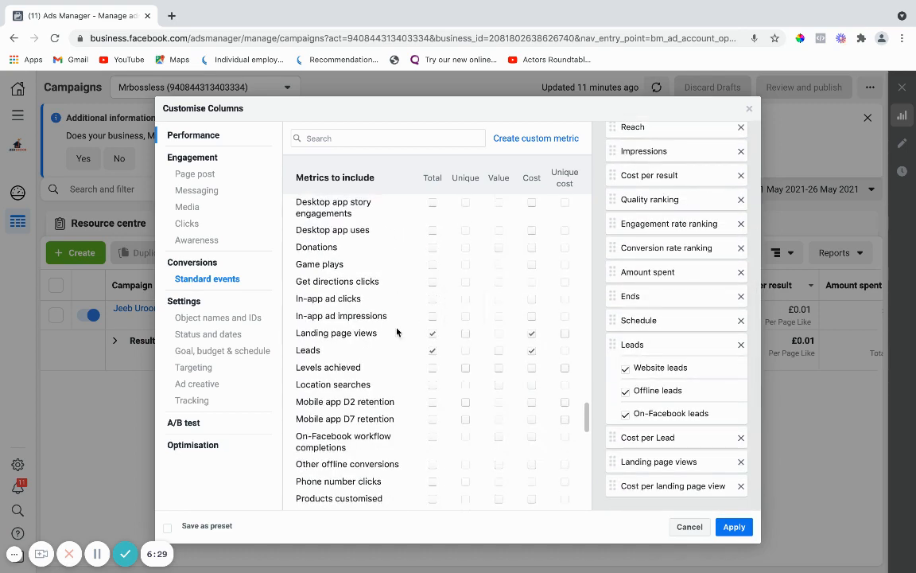
pyautogui.scroll(4, 398, 332)
pyautogui.scroll(2, 397, 332)
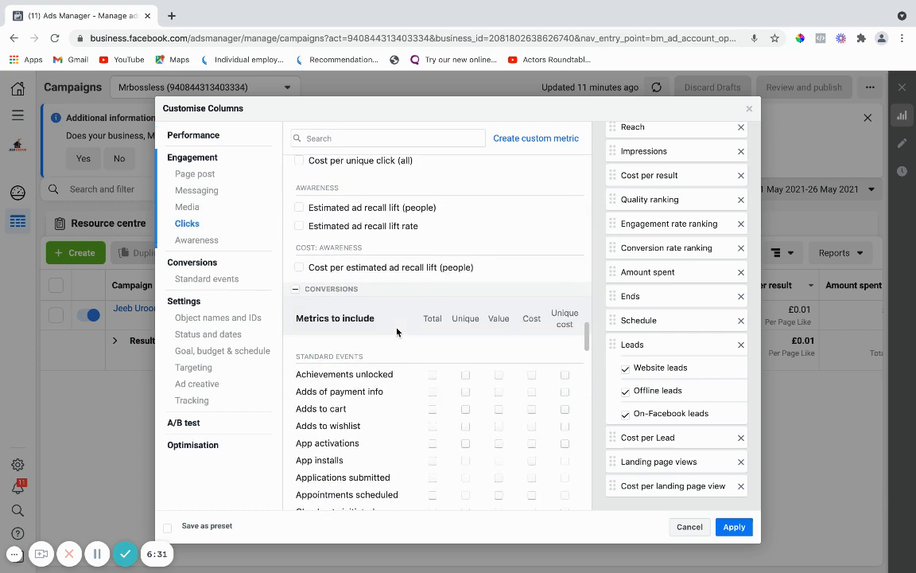
pyautogui.scroll(3, 397, 332)
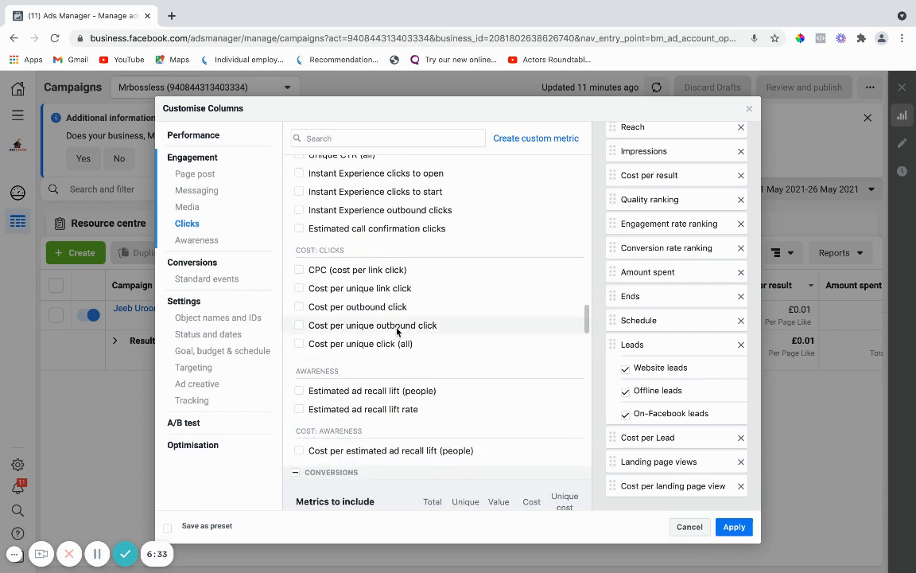
pyautogui.moveTo(400, 274)
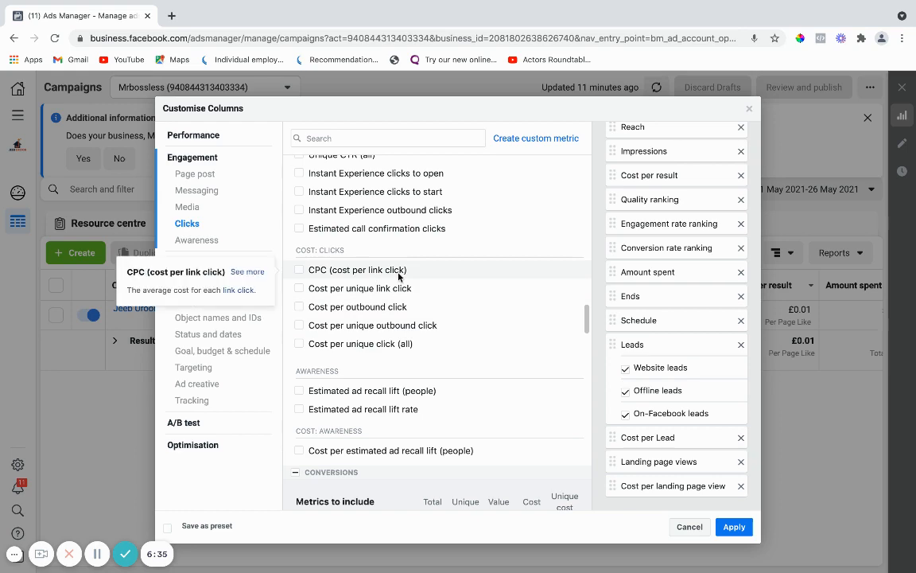
pyautogui.click(306, 272)
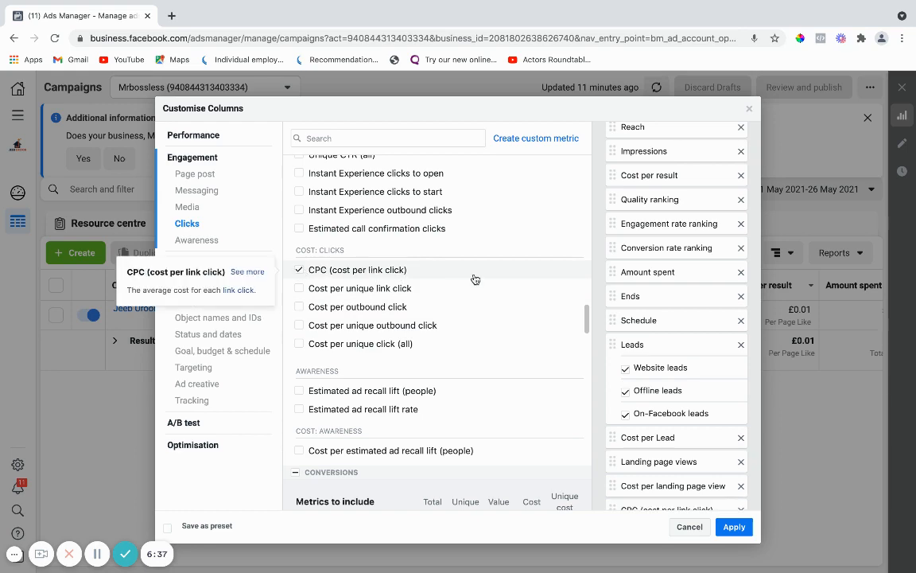
# - Add the click metrics CTR (link click-through rate) and Link clicks to the selected columns
pyautogui.scroll(1, 475, 278)
pyautogui.scroll(1, 475, 278)
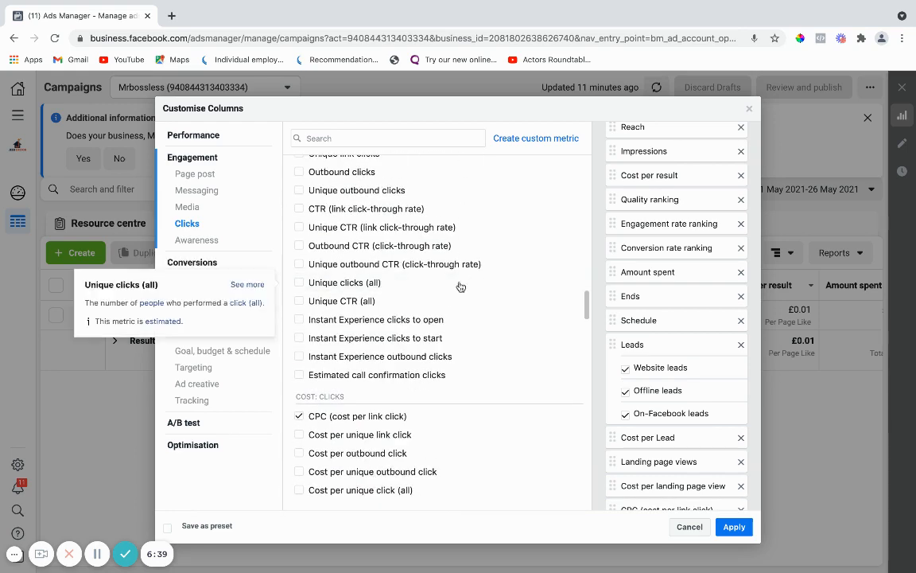
pyautogui.moveTo(375, 297)
pyautogui.scroll(1, 376, 297)
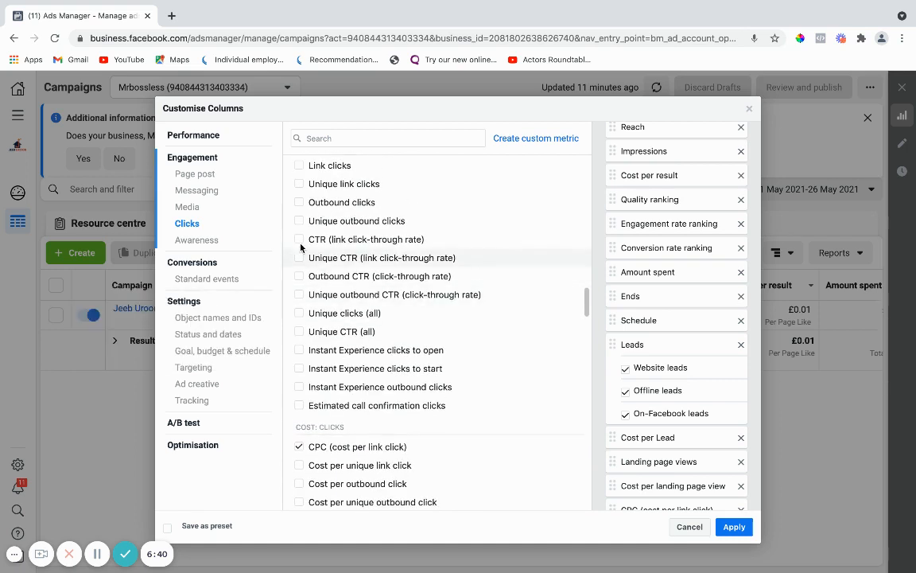
pyautogui.click(410, 243)
pyautogui.scroll(3, 409, 245)
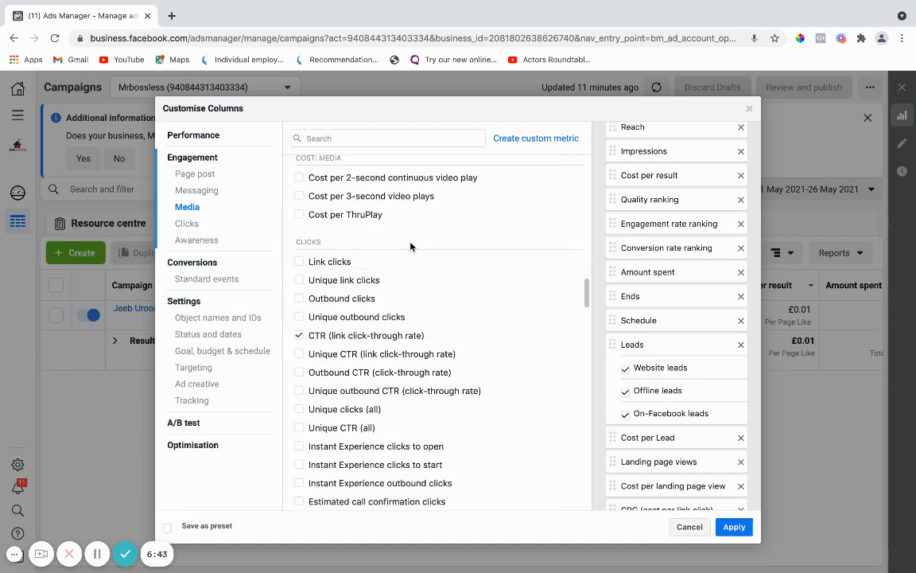
pyautogui.click(352, 262)
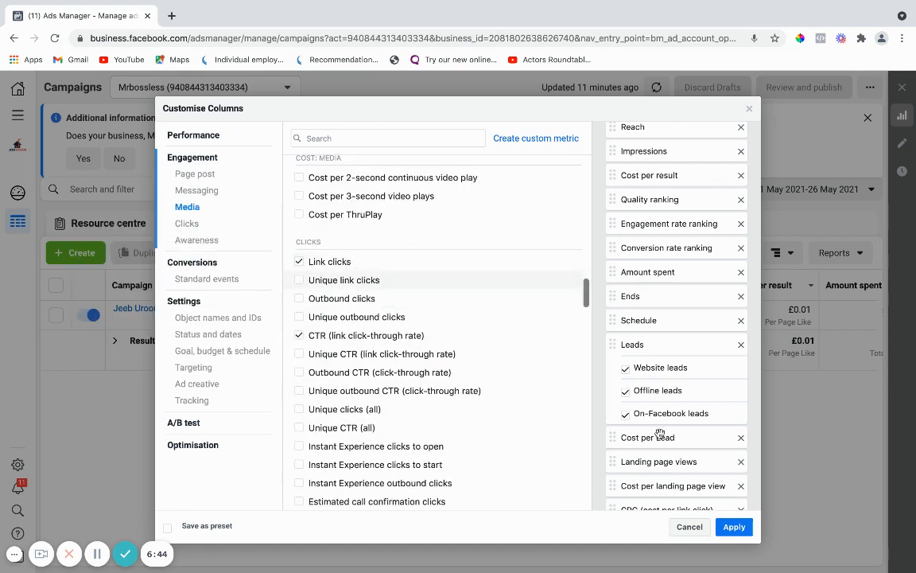
# - Move the CTR (link click-through rate) column directly below Engagement rate ranking and remove the Conversion rate ranking column
pyautogui.scroll(-2, 661, 434)
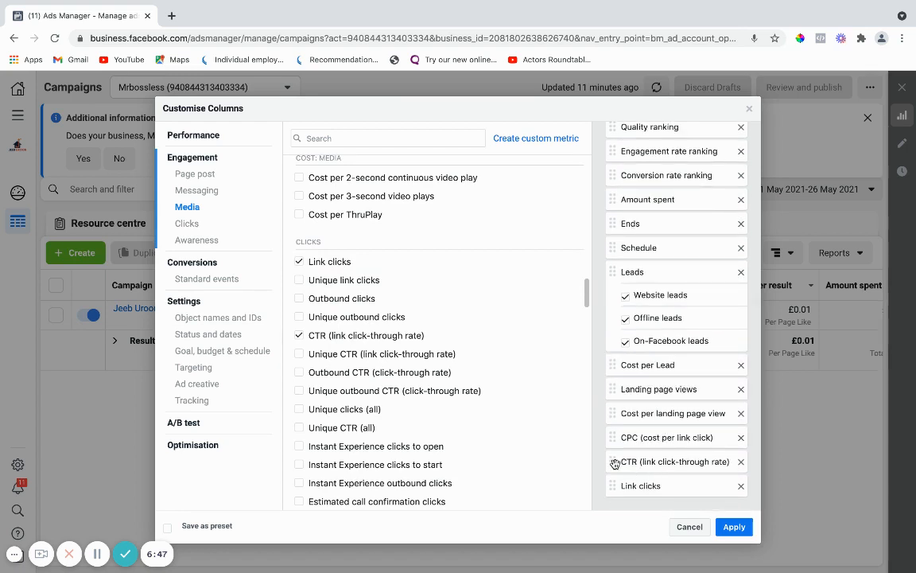
pyautogui.moveTo(613, 462); pyautogui.dragTo(627, 181)
pyautogui.moveTo(617, 196); pyautogui.dragTo(623, 175)
pyautogui.scroll(3, 680, 214)
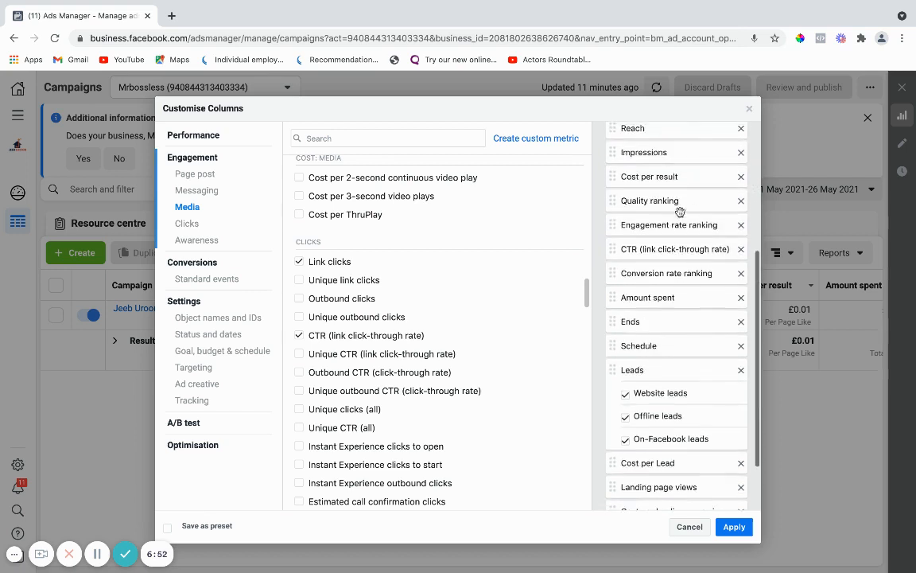
pyautogui.click(741, 302)
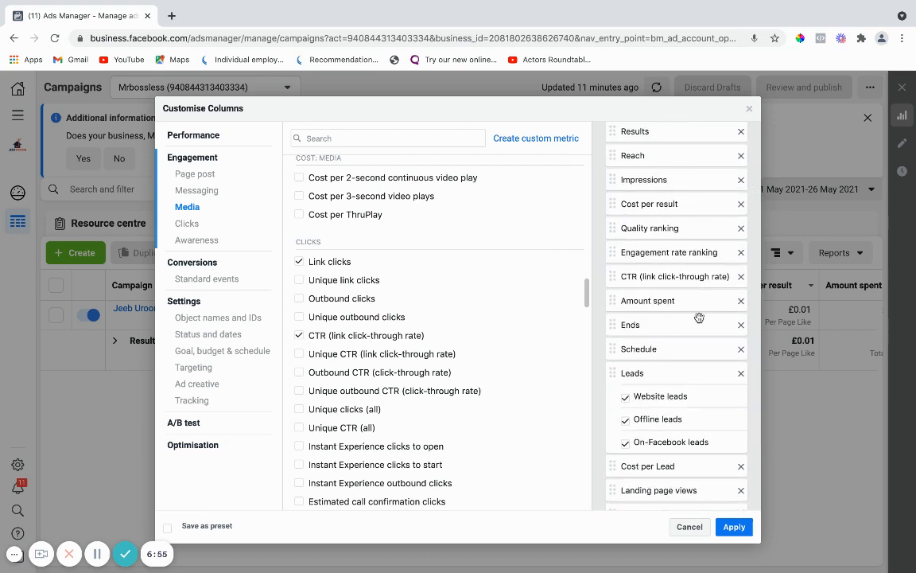
pyautogui.scroll(3, 699, 318)
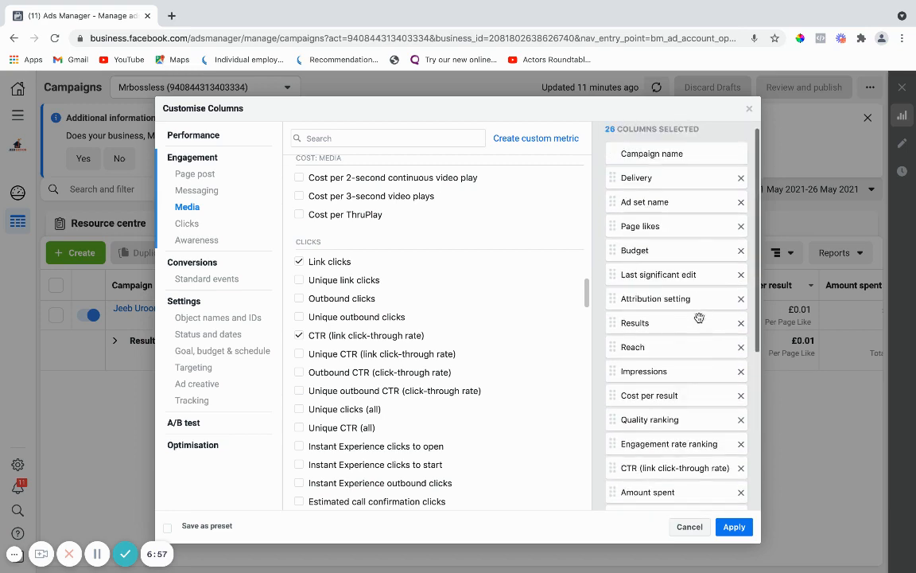
pyautogui.scroll(-5, 634, 347)
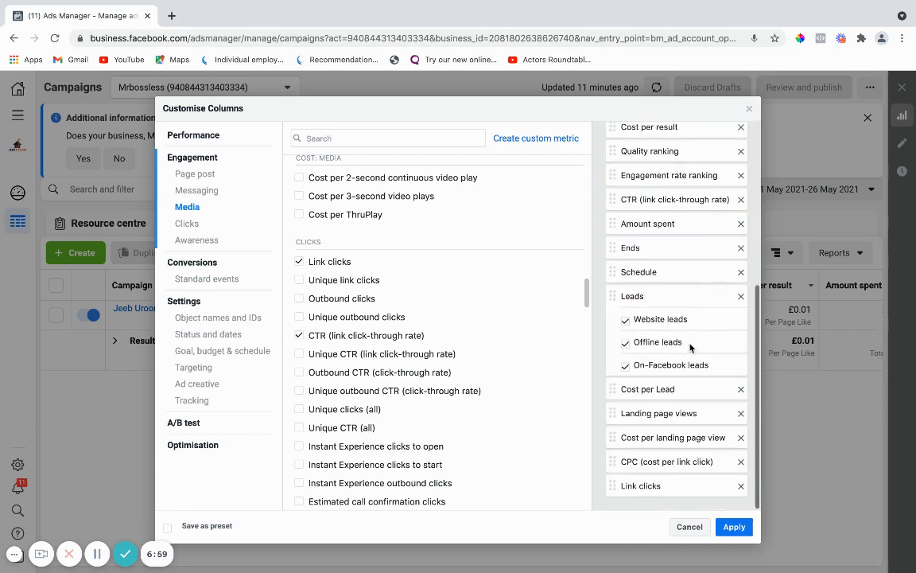
# - Add the cost metric CPM (cost per 1,000 impressions) and place it directly below CTR (link click-through rate) in the selected columns
pyautogui.scroll(2, 434, 307)
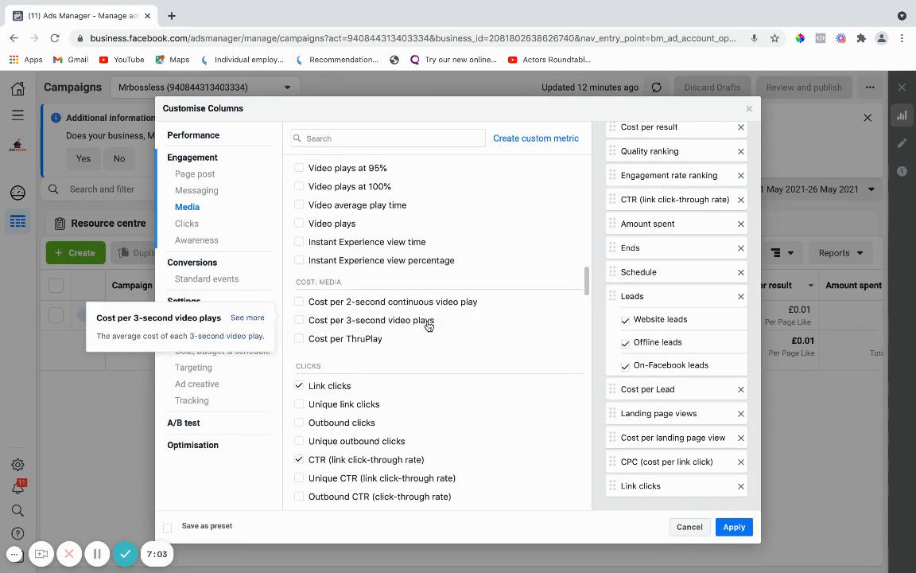
pyautogui.scroll(3, 428, 322)
pyautogui.scroll(5, 428, 326)
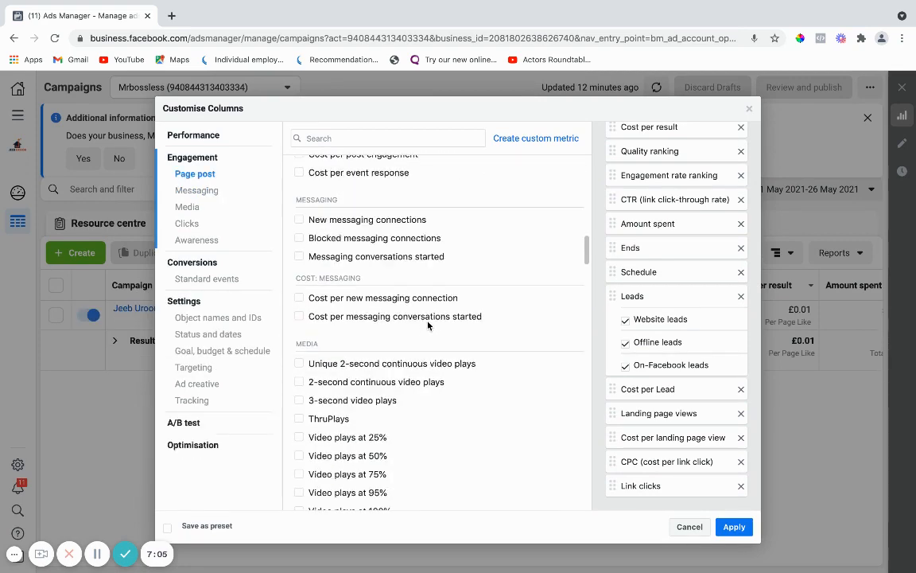
pyautogui.scroll(5, 427, 325)
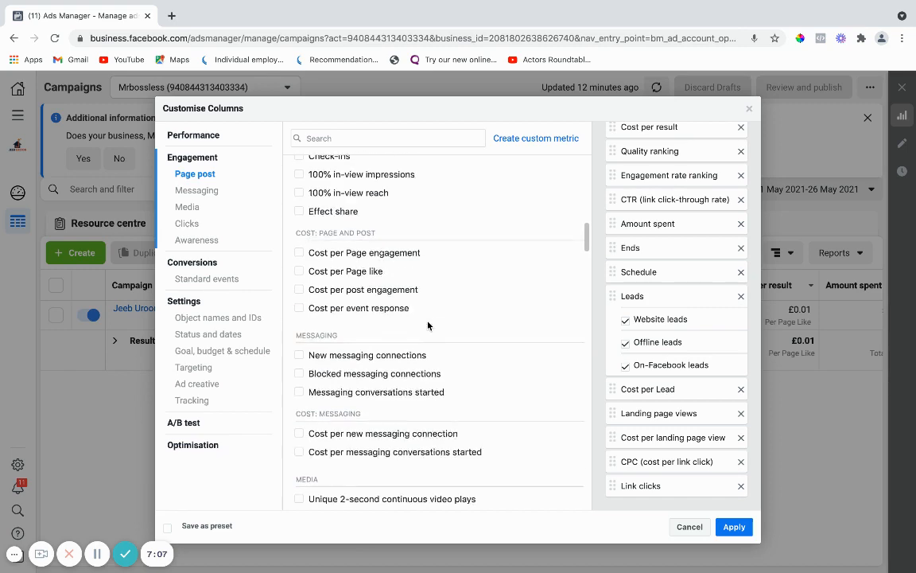
pyautogui.scroll(4, 428, 326)
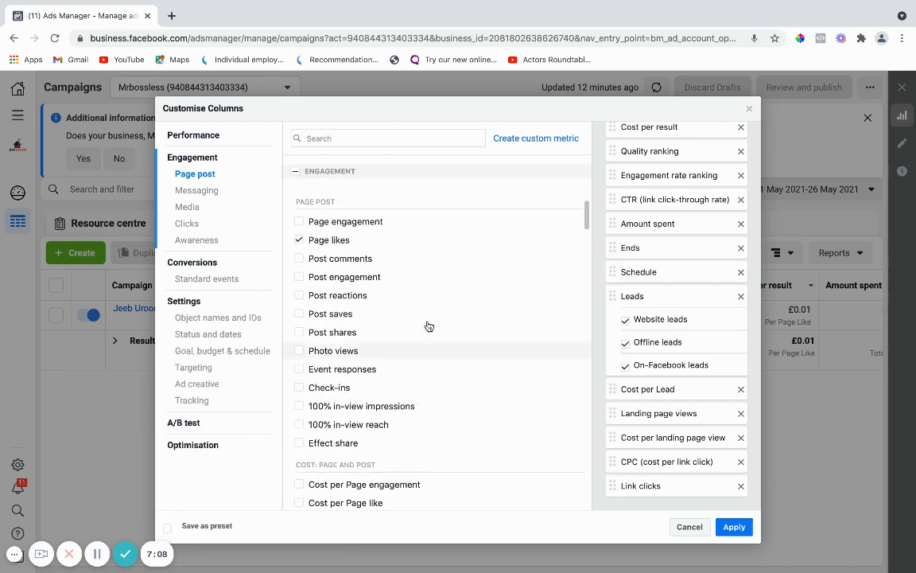
pyautogui.scroll(2, 428, 326)
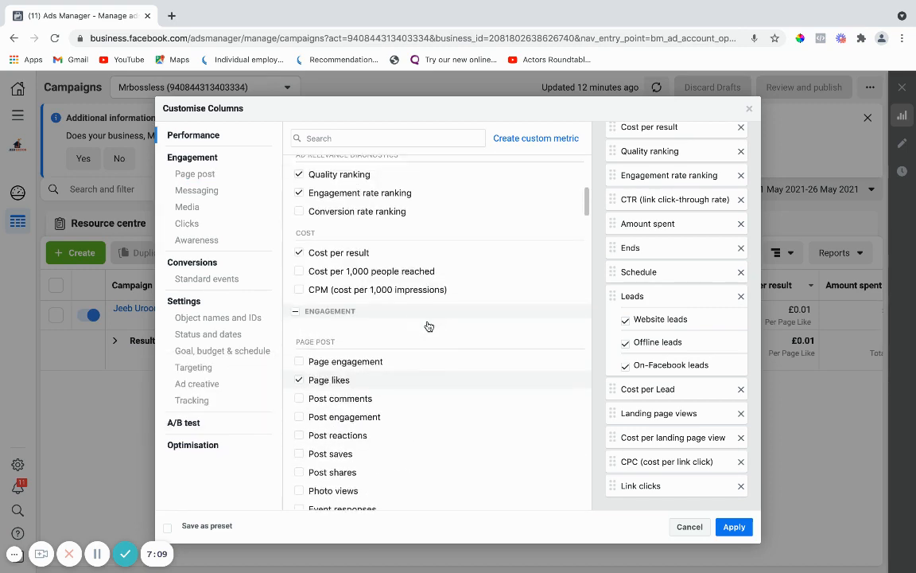
pyautogui.click(299, 290)
pyautogui.scroll(-1, 636, 446)
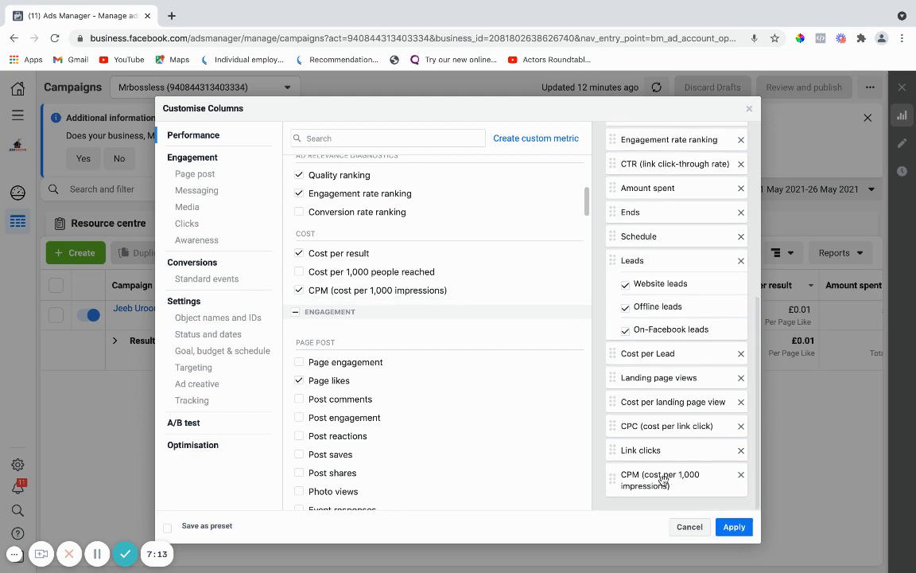
pyautogui.moveTo(662, 478); pyautogui.dragTo(618, 191)
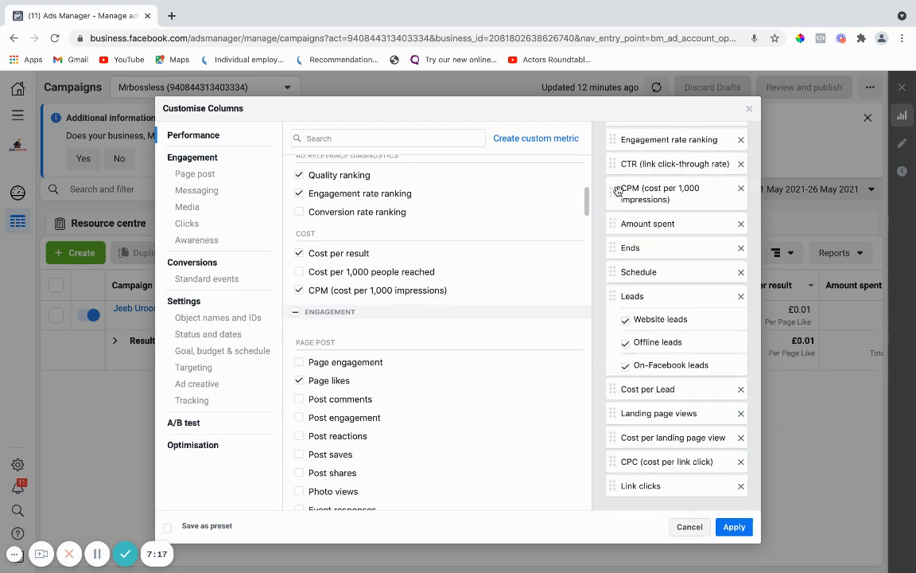
# - Remove the Attribution setting and Last significant edit columns from the selected columns
pyautogui.scroll(3, 658, 288)
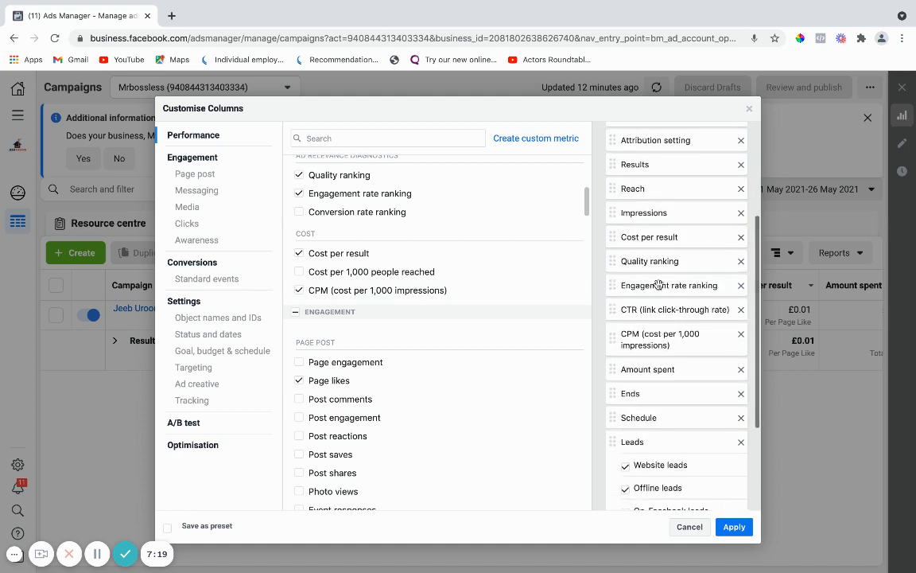
pyautogui.scroll(2, 659, 284)
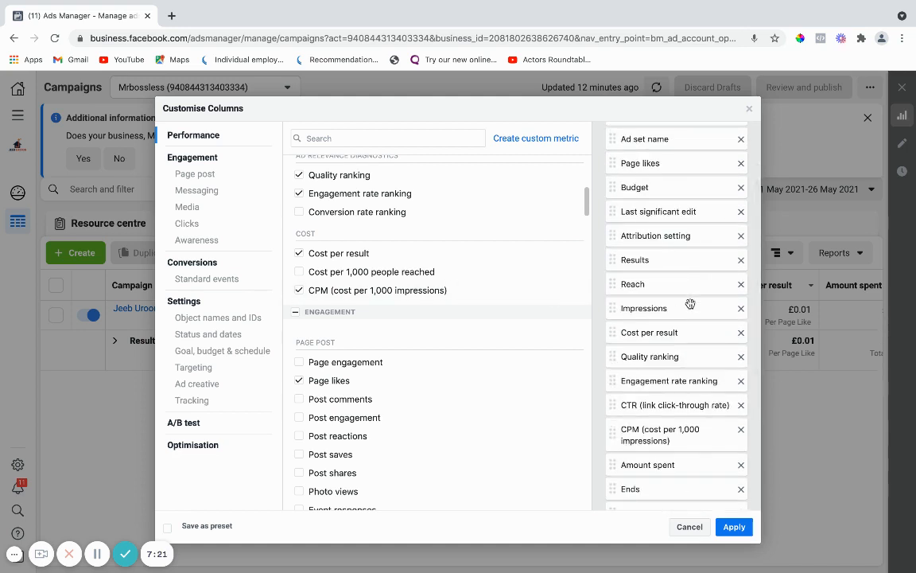
pyautogui.scroll(2, 690, 304)
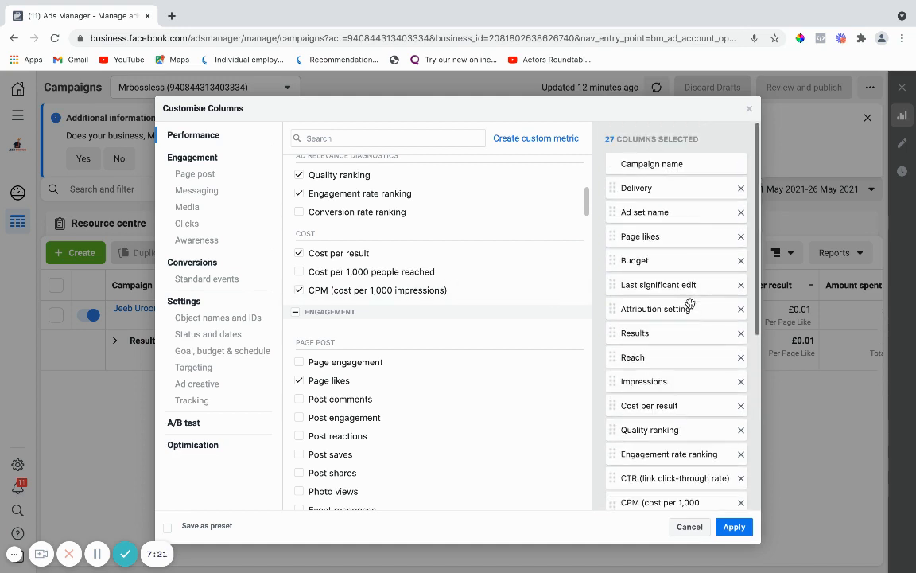
pyautogui.click(740, 310)
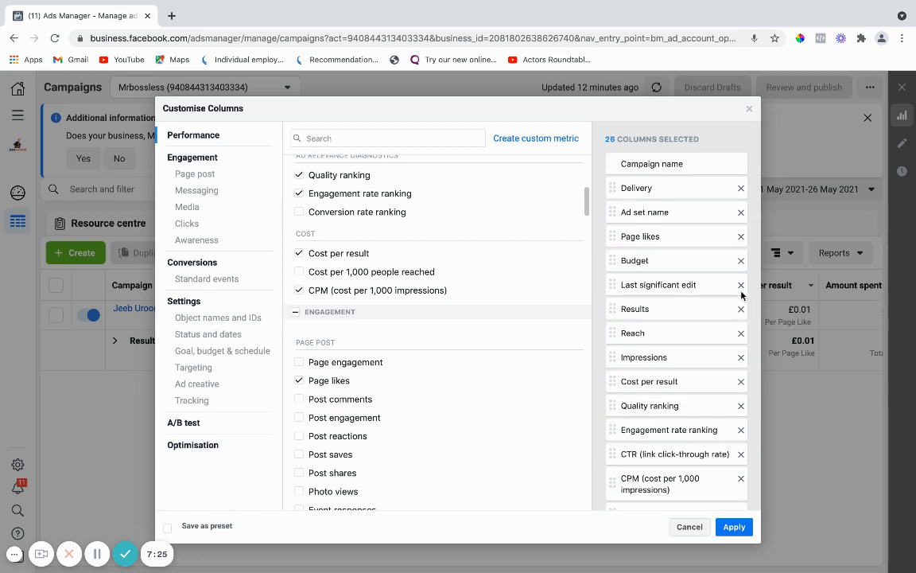
pyautogui.click(741, 285)
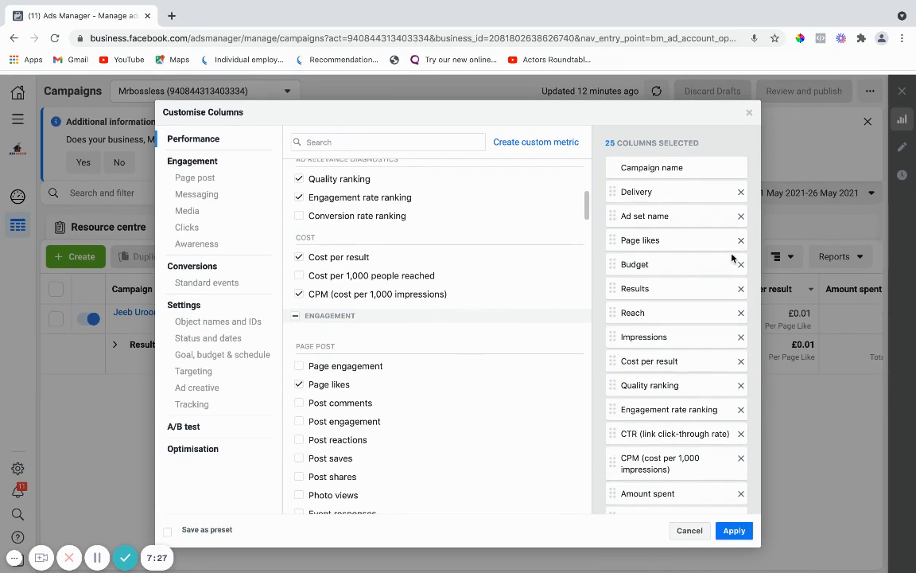
pyautogui.scroll(-1, 690, 257)
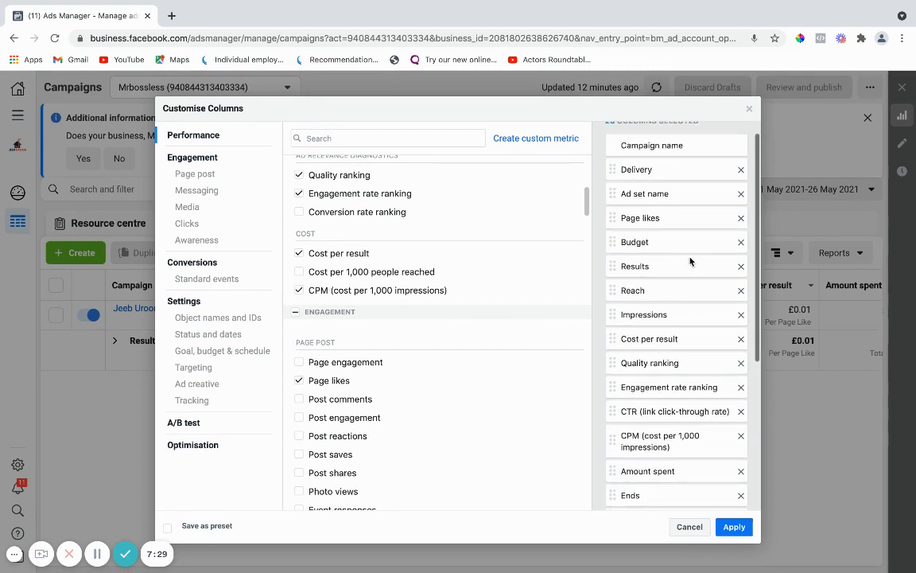
# - Enable saving as a preset and reorder the columns, with Link clicks directly below CTR and CPC directly below CPM
pyautogui.click(168, 528)
pyautogui.scroll(-3, 658, 409)
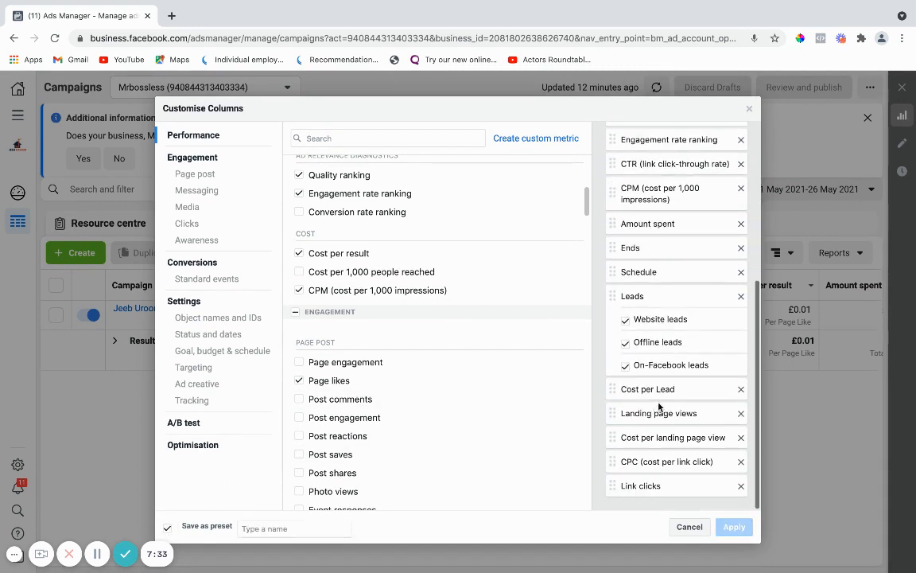
pyautogui.scroll(-2, 657, 426)
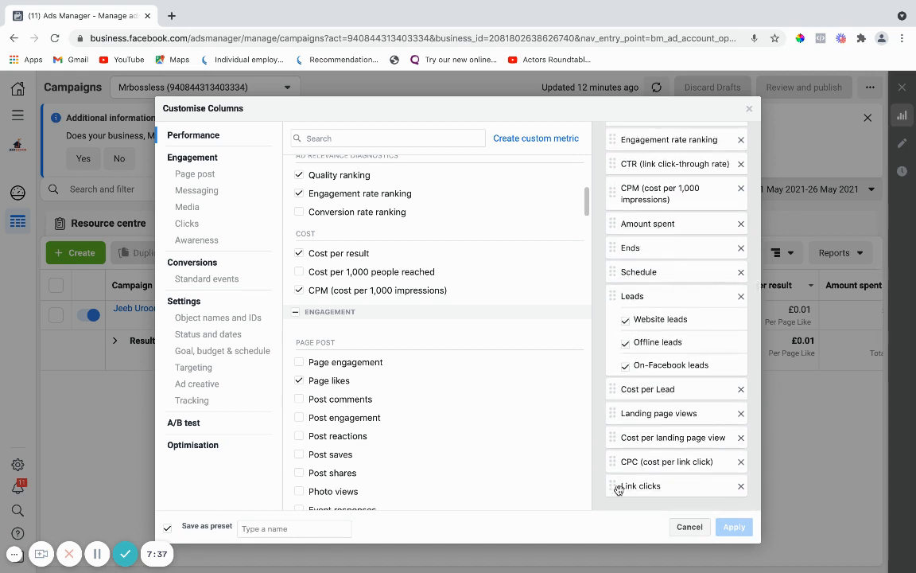
pyautogui.moveTo(615, 487); pyautogui.dragTo(623, 185)
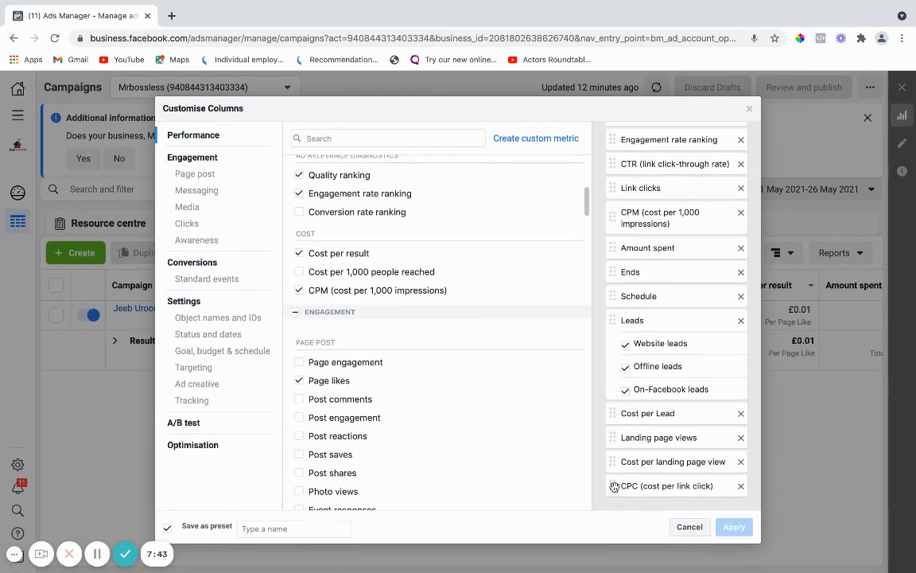
pyautogui.moveTo(614, 488); pyautogui.dragTo(623, 253)
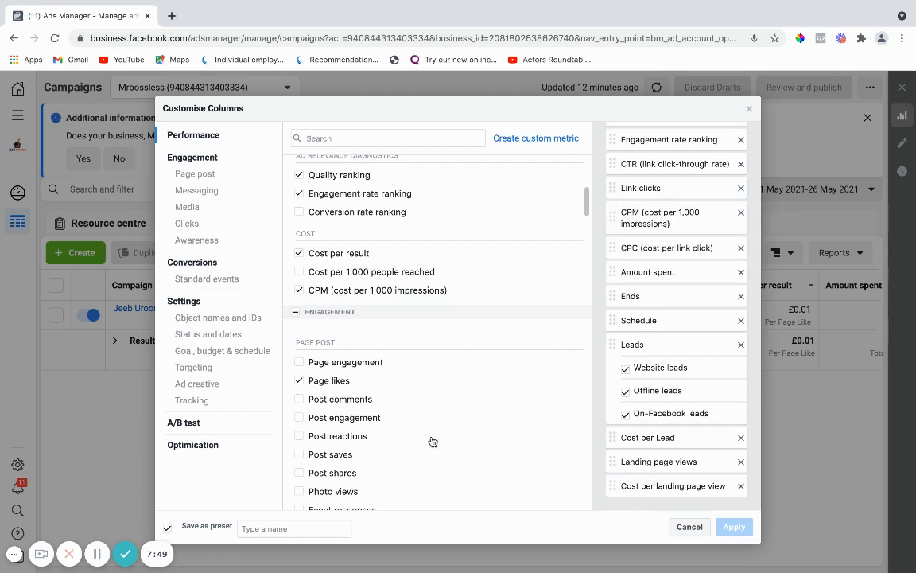
# - Name the column preset "Jeeb Uroon" and apply the customised columns to the campaigns table
pyautogui.scroll(-10, 408, 426)
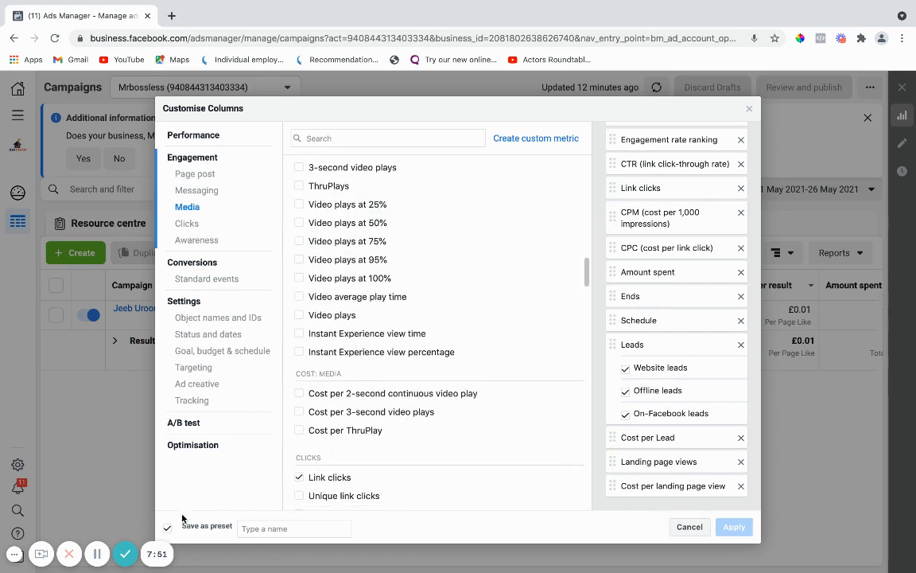
pyautogui.click(271, 528)
pyautogui.write('Jeeb Uroon')
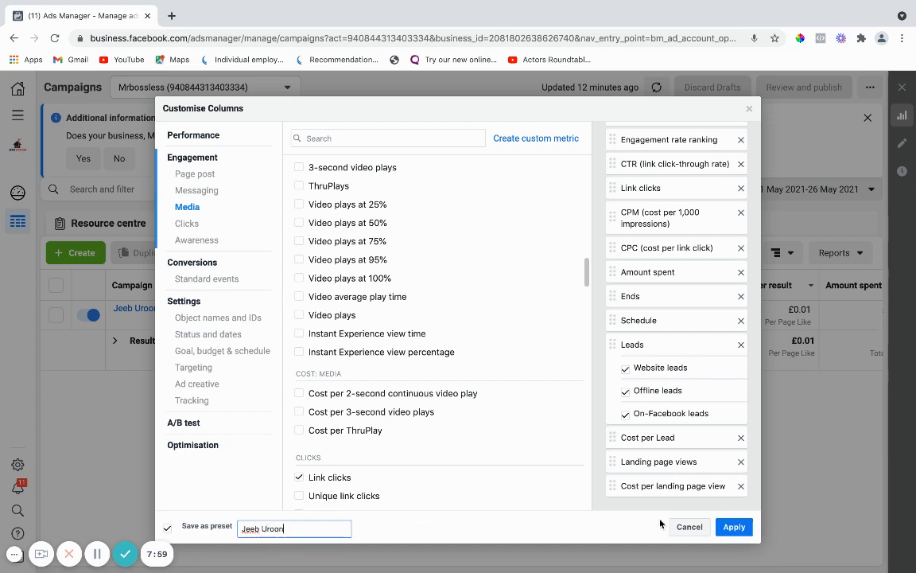
pyautogui.click(732, 526)
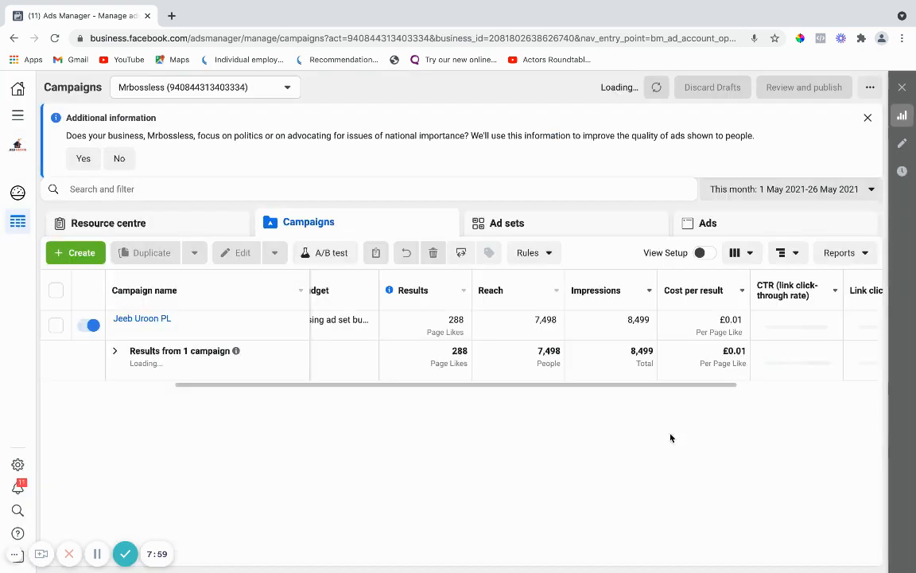
# - Check the saved preset in the list of column presets and review the campaigns table's column layout
pyautogui.click(749, 256)
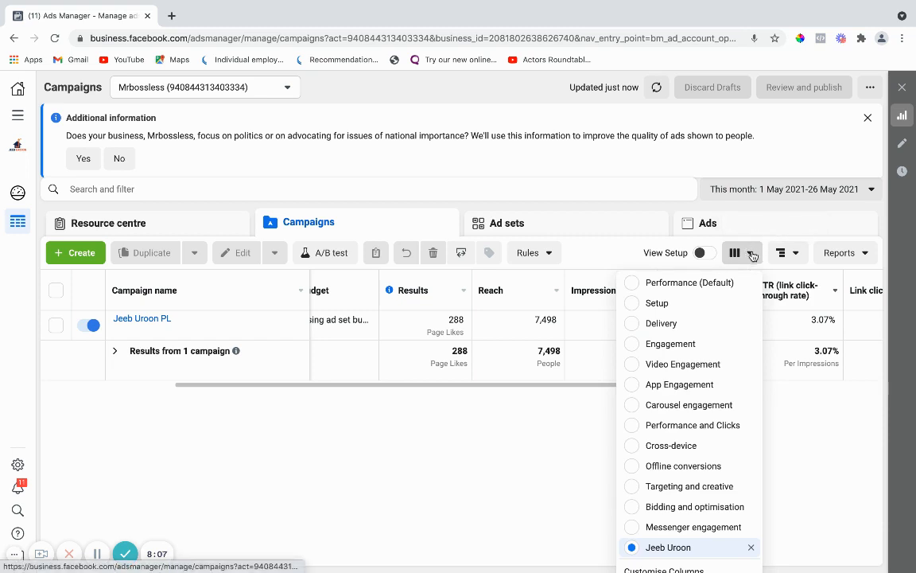
pyautogui.click(750, 255)
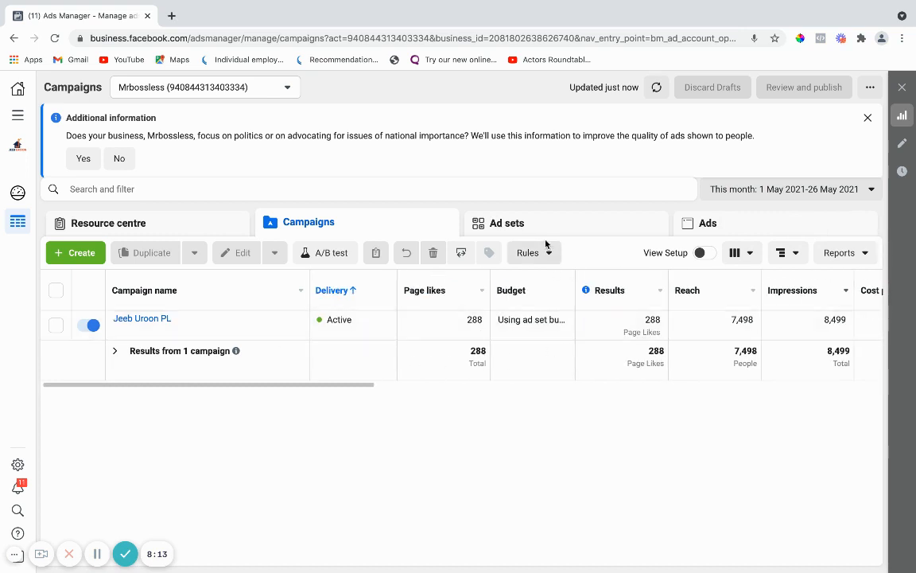
pyautogui.hscroll(4, 624, 316)
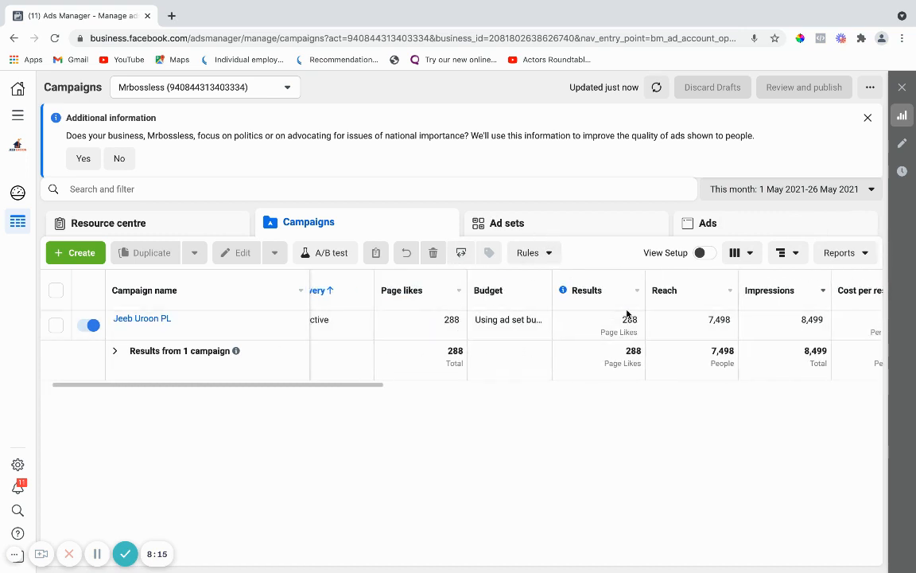
# - Switch to the ad sets table, check which column preset it uses, and review its metric columns
pyautogui.click(499, 225)
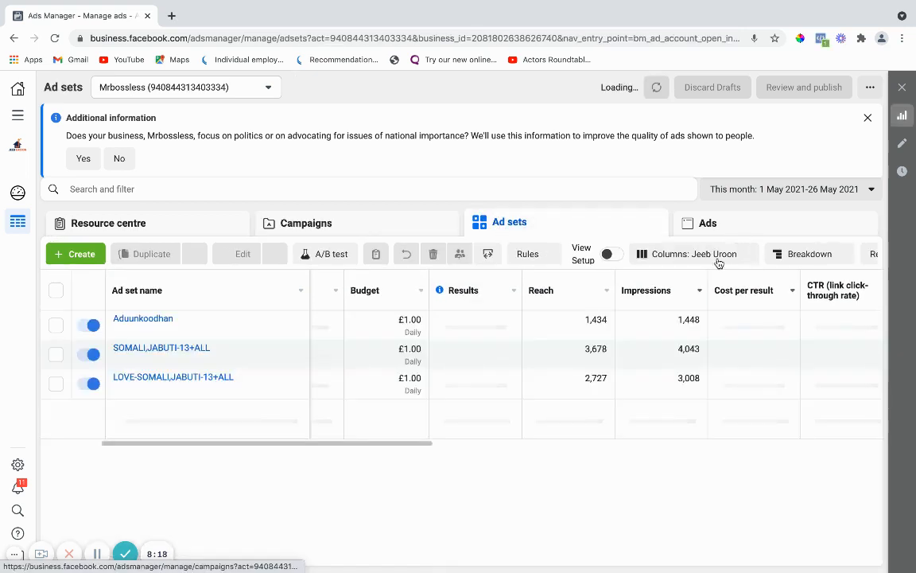
pyautogui.click(748, 253)
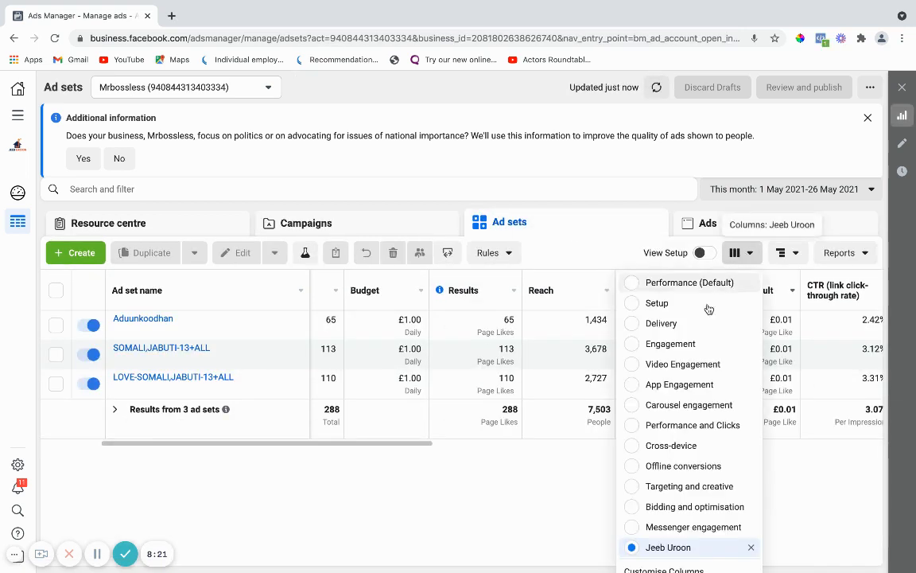
pyautogui.click(750, 255)
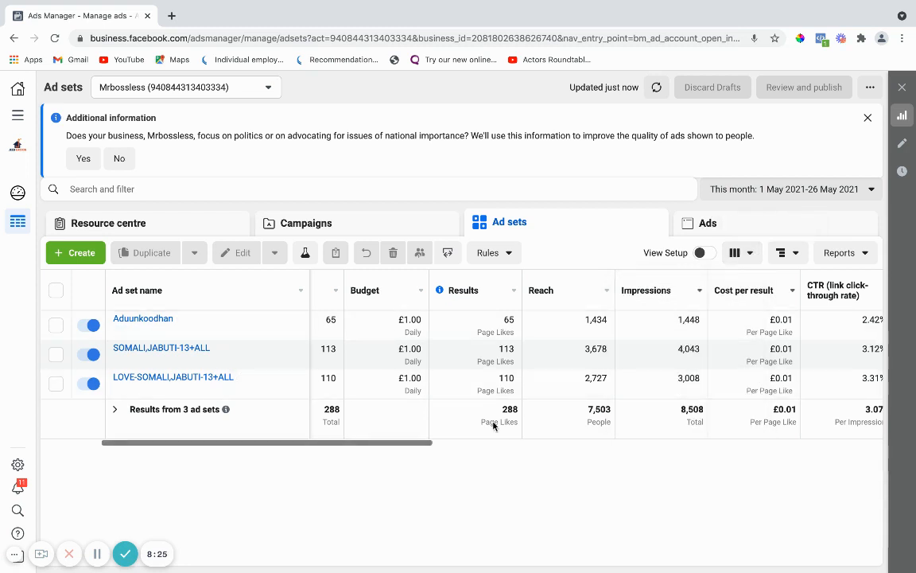
pyautogui.hscroll(5, 513, 373)
pyautogui.hscroll(-10, 513, 374)
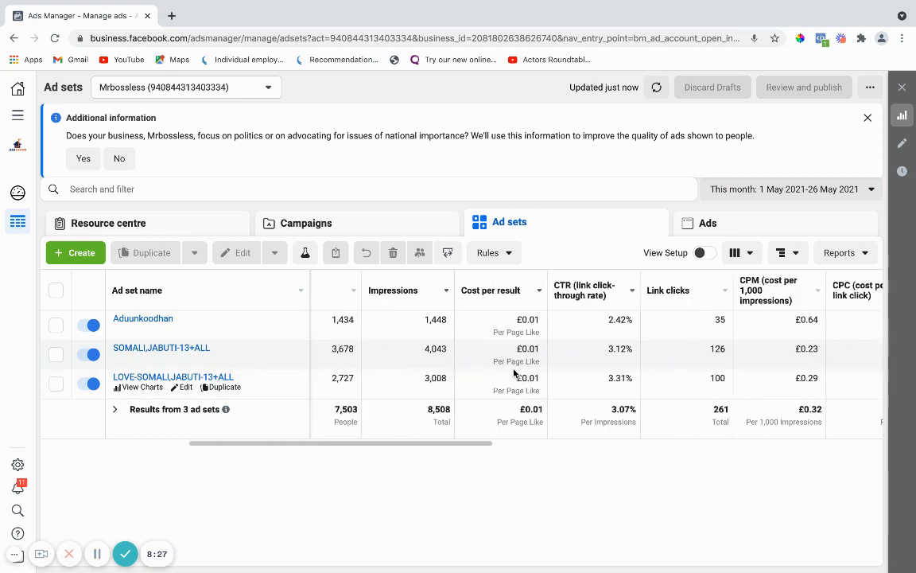